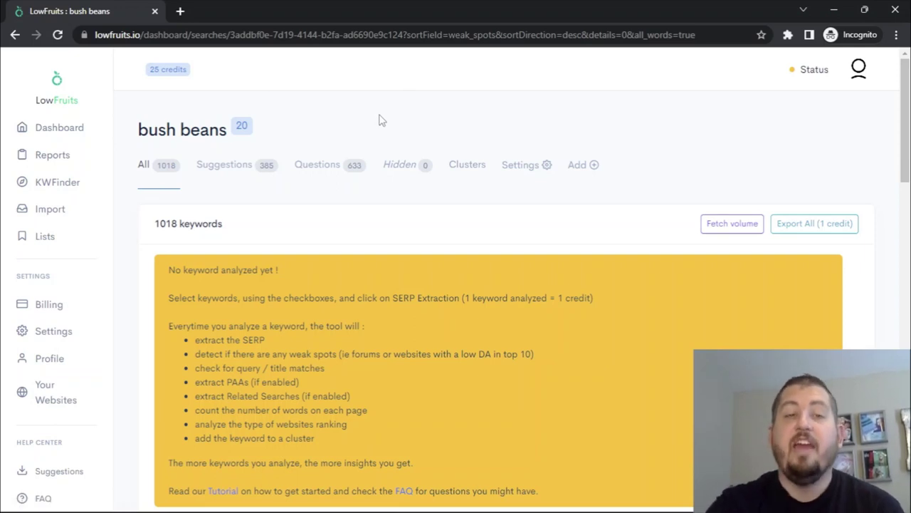
# Examine the bush beans report's overview, its keyword analysis instructions and the list of unanalyzed keywords
pyautogui.scroll(-5, 583, 231)
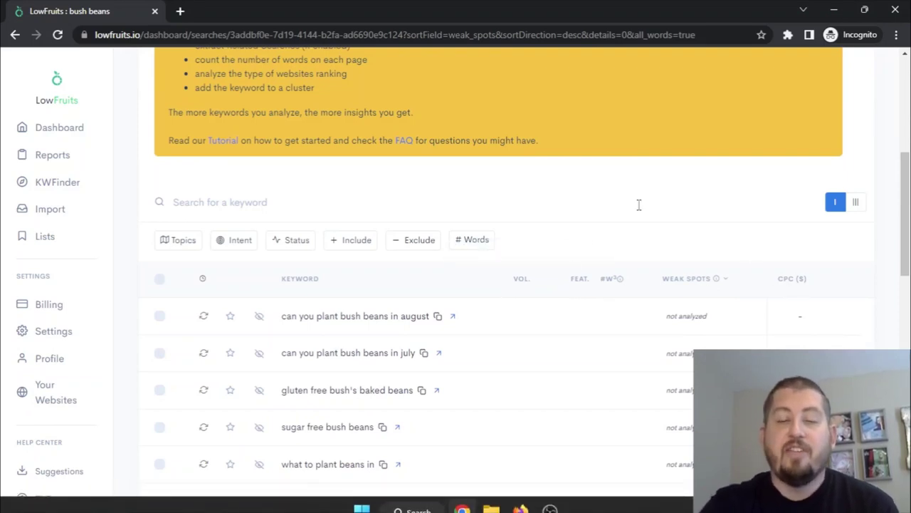
pyautogui.scroll(5, 534, 171)
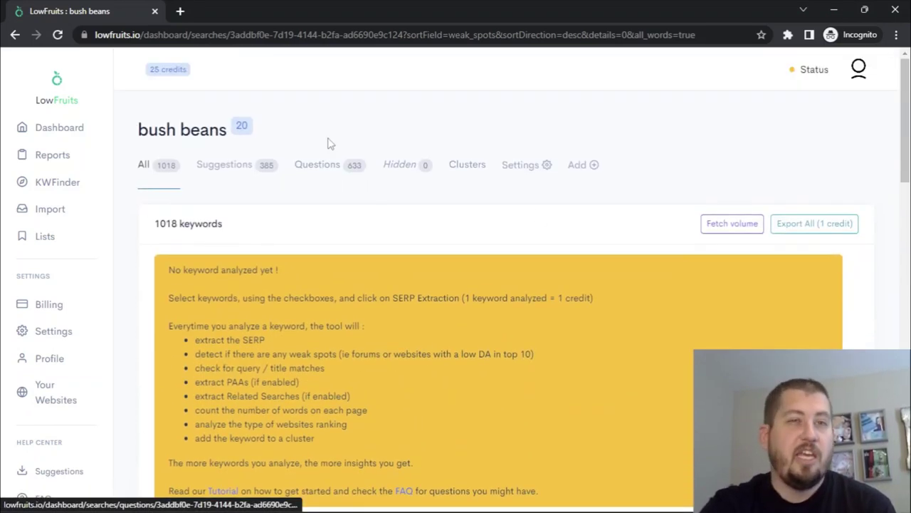
pyautogui.scroll(-1, 466, 194)
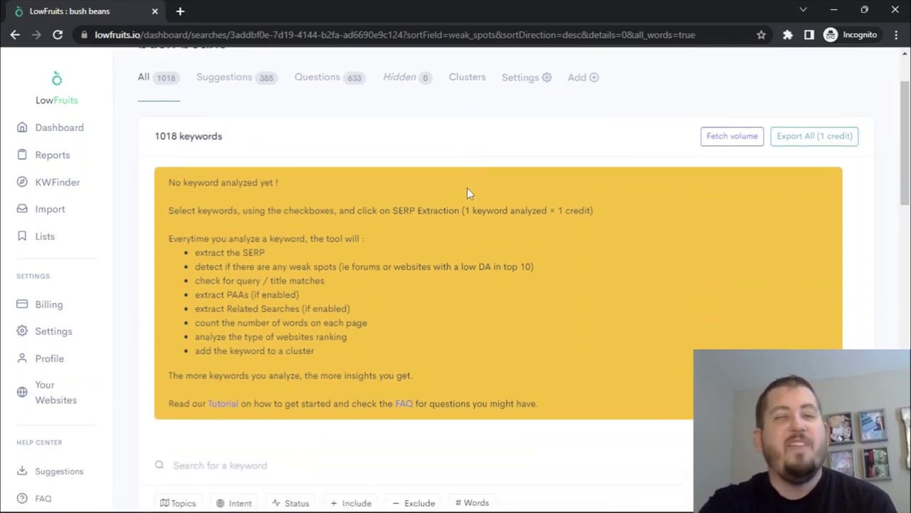
pyautogui.scroll(-3, 564, 291)
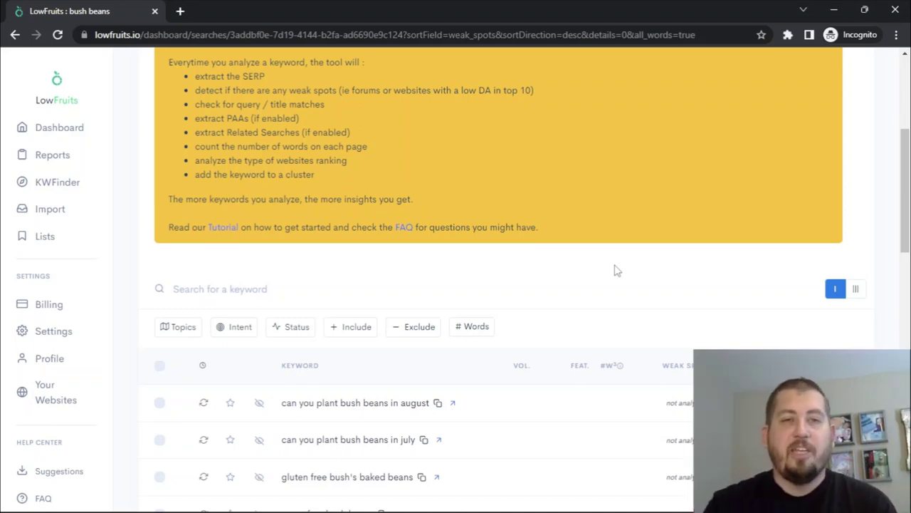
pyautogui.scroll(2, 617, 270)
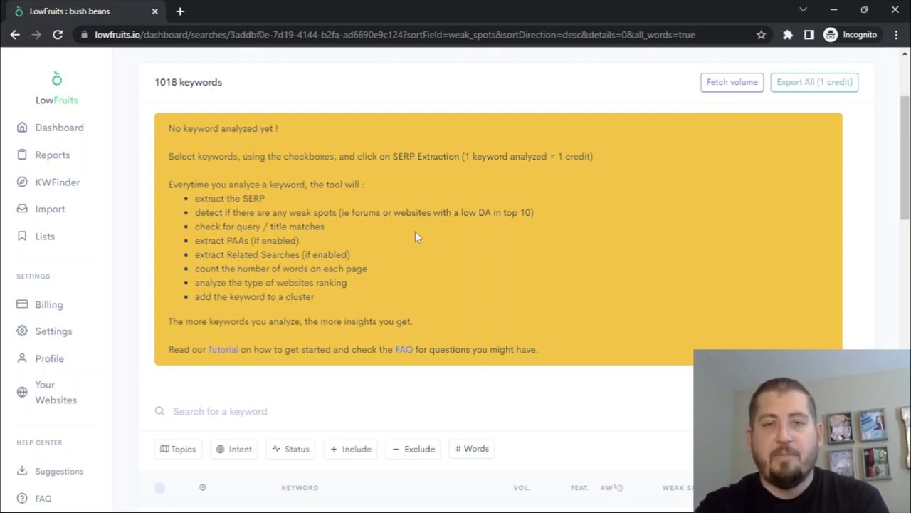
pyautogui.scroll(-1, 416, 235)
pyautogui.scroll(-3, 441, 330)
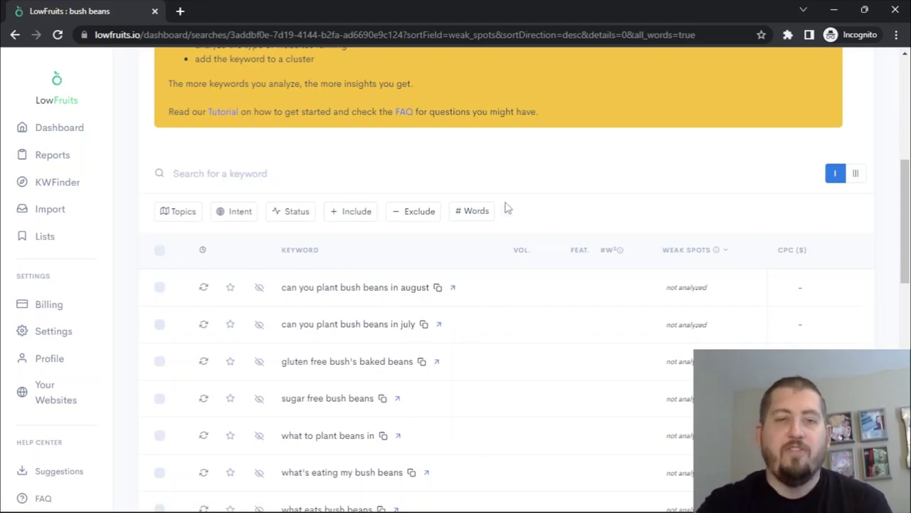
pyautogui.scroll(5, 507, 207)
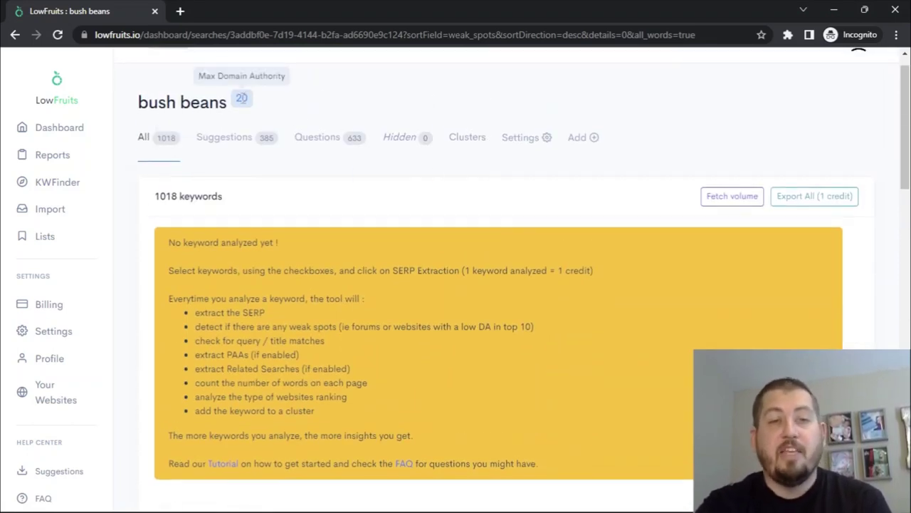
pyautogui.scroll(-4, 458, 250)
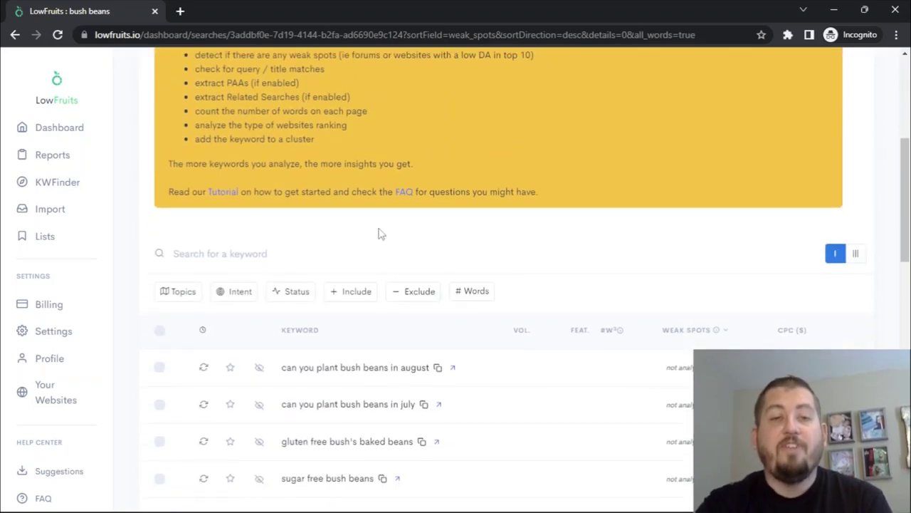
pyautogui.scroll(4, 358, 228)
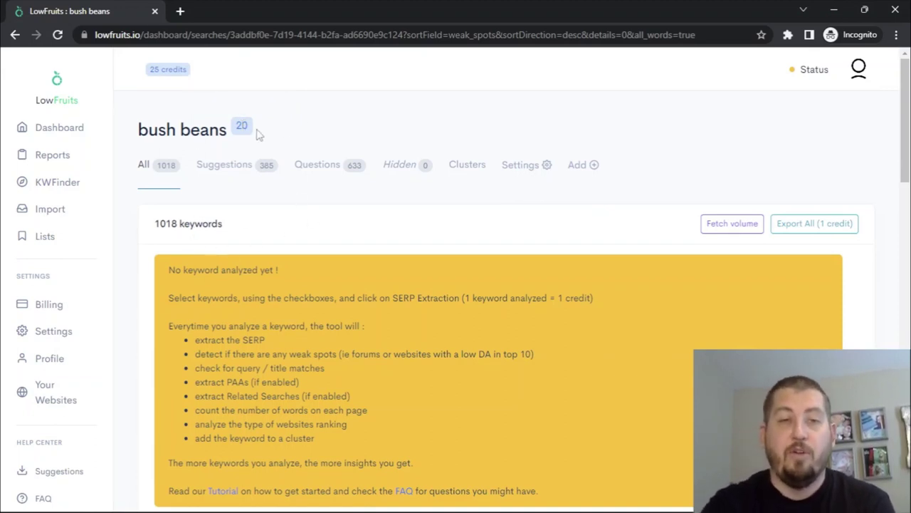
# Read the explanation of the Max DA threshold in the report's settings and return to the full keyword list
pyautogui.doubleClick(242, 126)
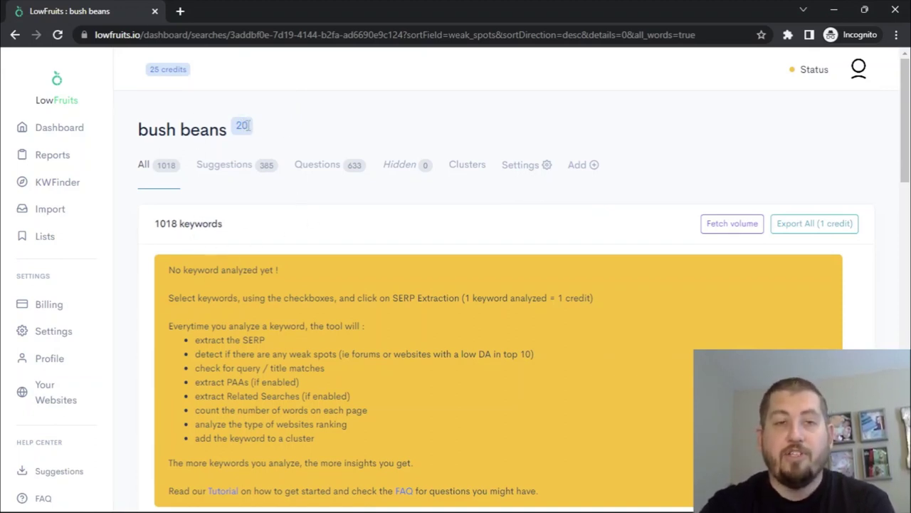
pyautogui.click(530, 173)
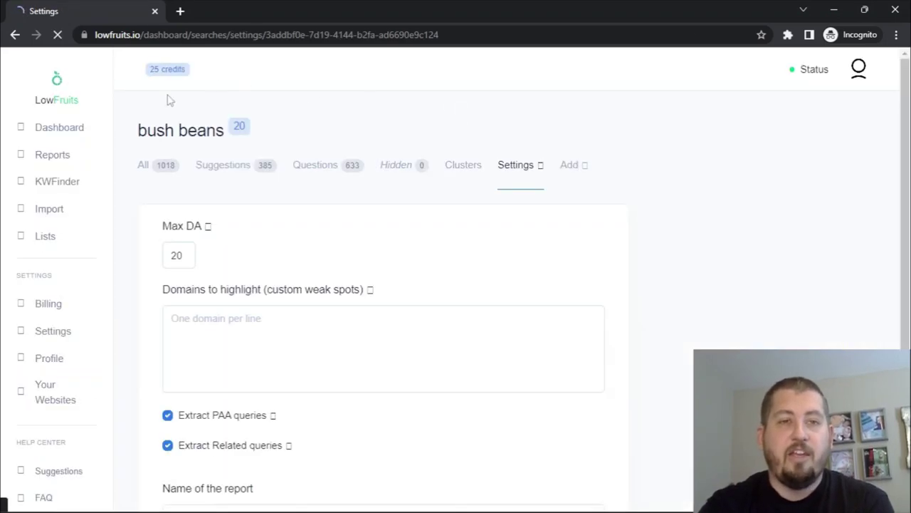
pyautogui.moveTo(210, 228)
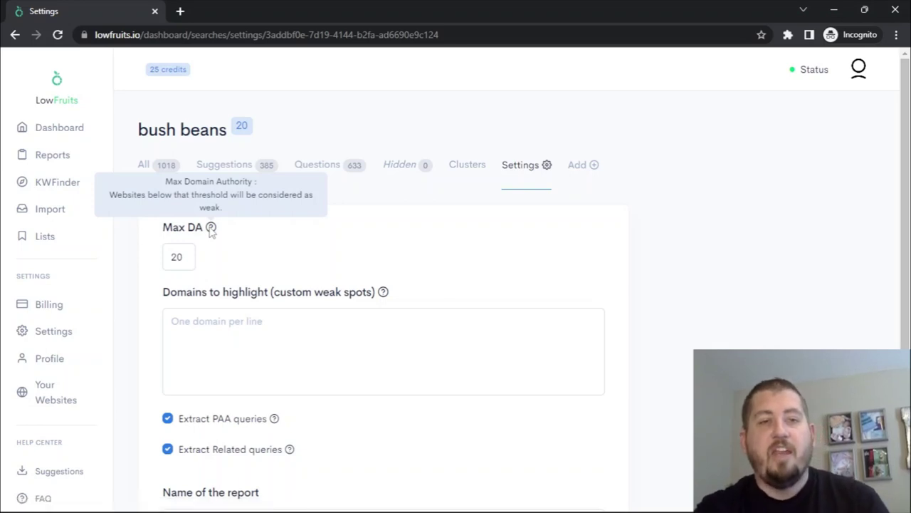
pyautogui.click(145, 165)
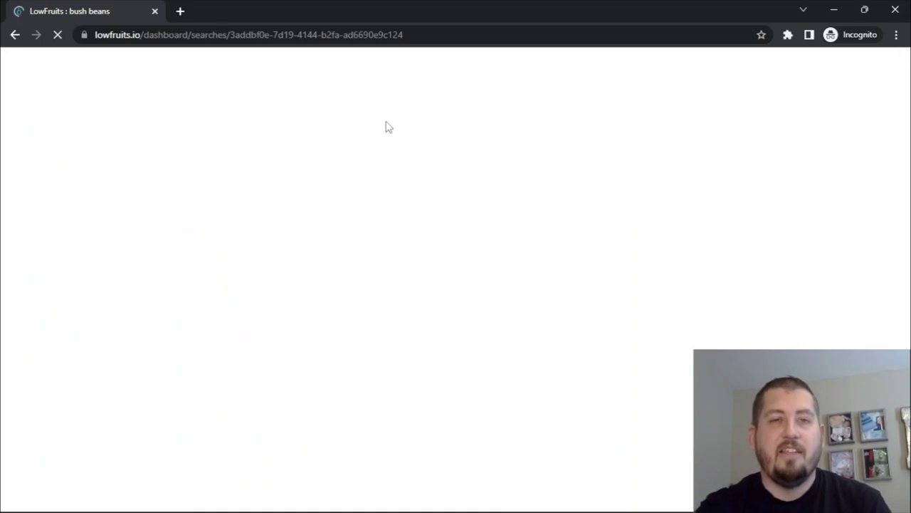
pyautogui.scroll(-2, 449, 312)
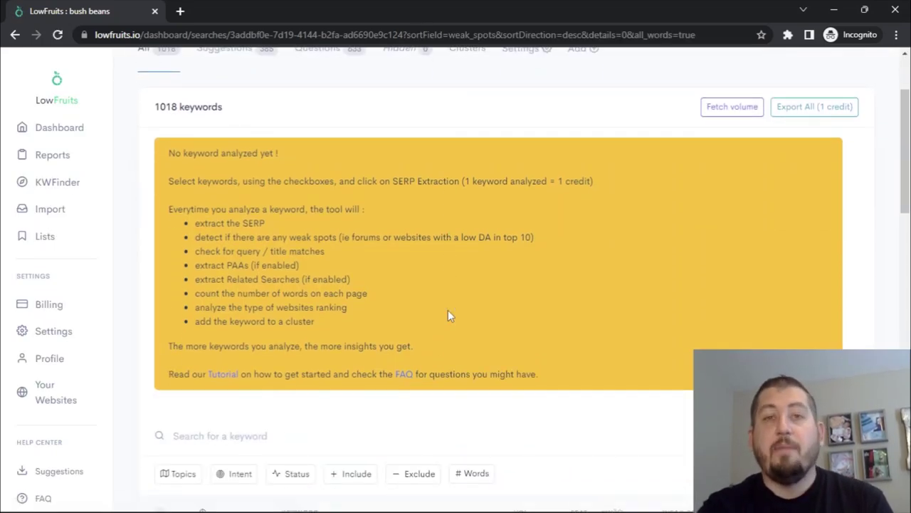
pyautogui.scroll(-1, 448, 310)
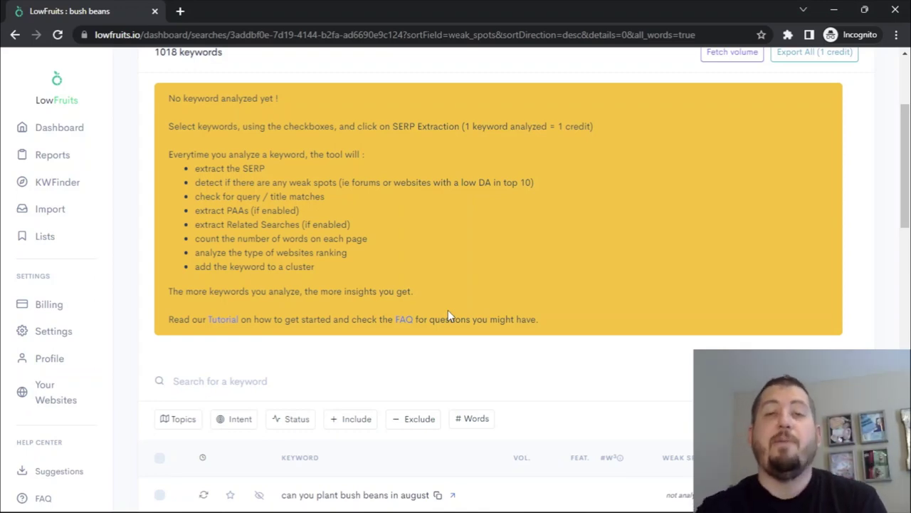
pyautogui.scroll(3, 448, 311)
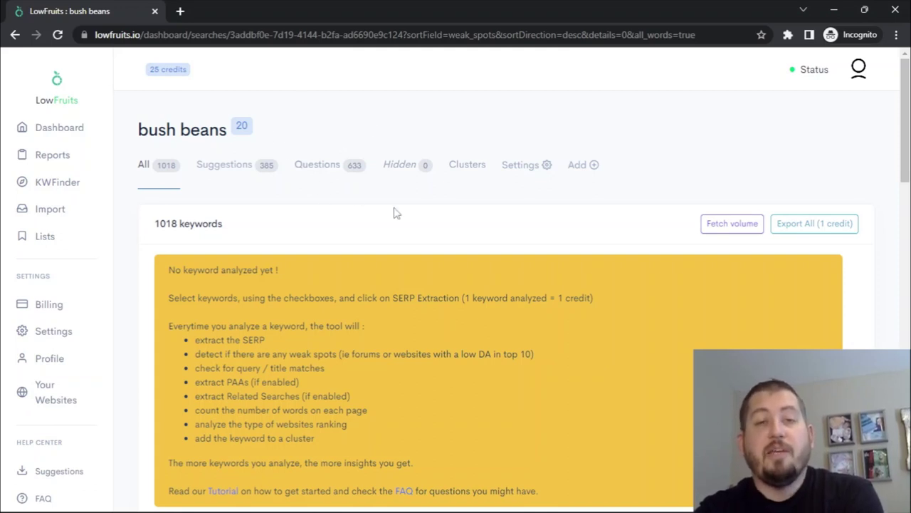
# Filter the keyword list to exclude the words "baked", "buy" and "pole"
pyautogui.scroll(-5, 395, 212)
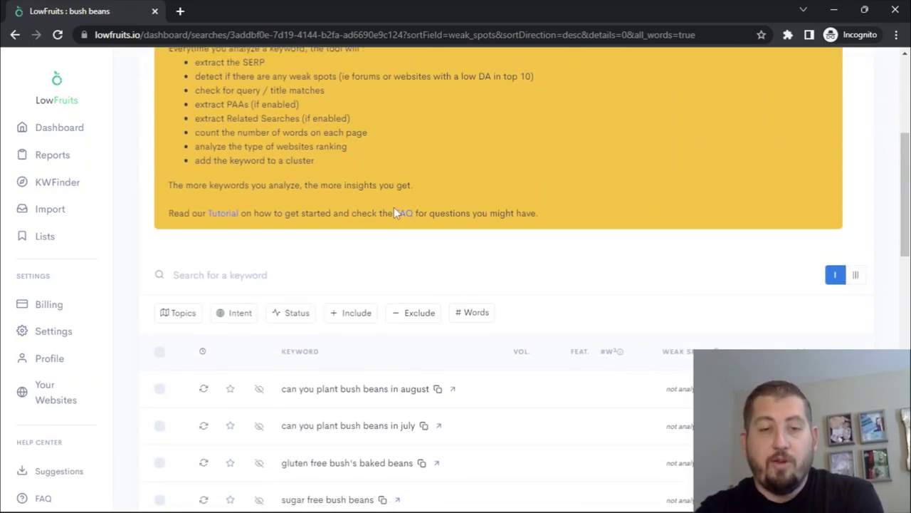
pyautogui.scroll(-1, 410, 331)
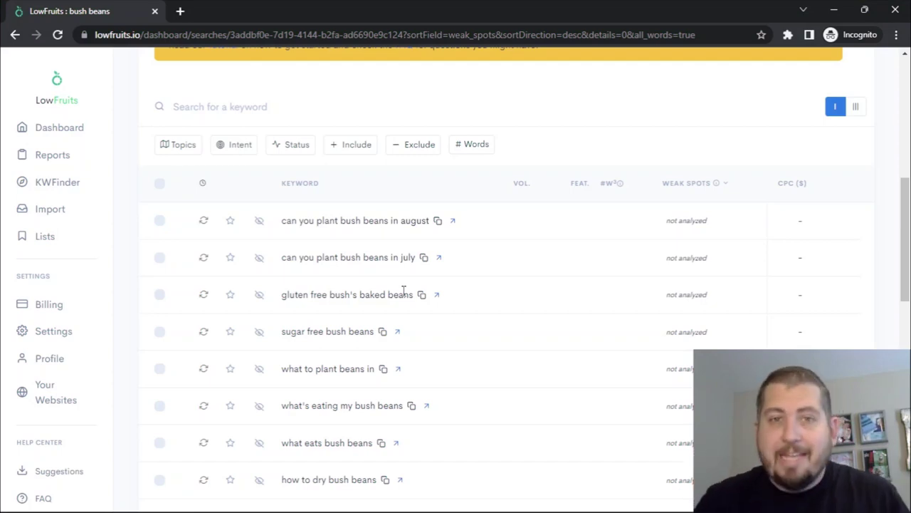
pyautogui.click(423, 151)
pyautogui.click(468, 221)
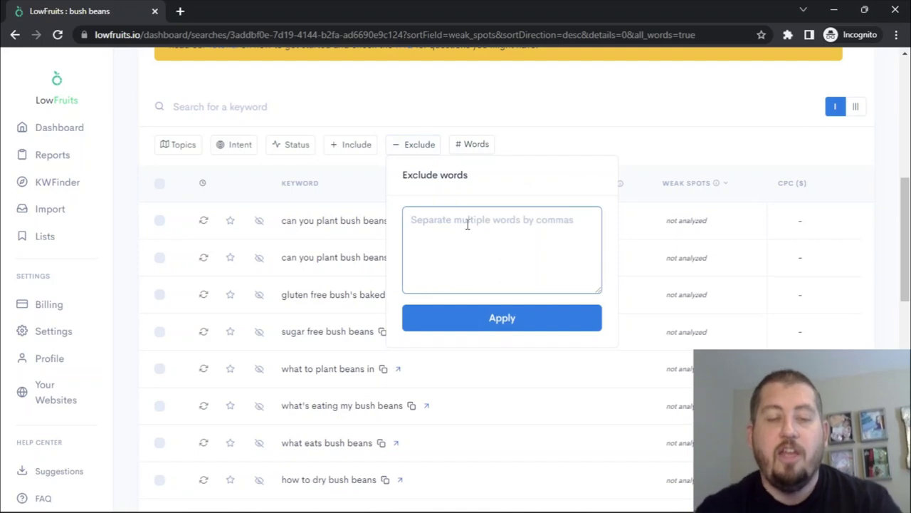
pyautogui.write('baked, ')
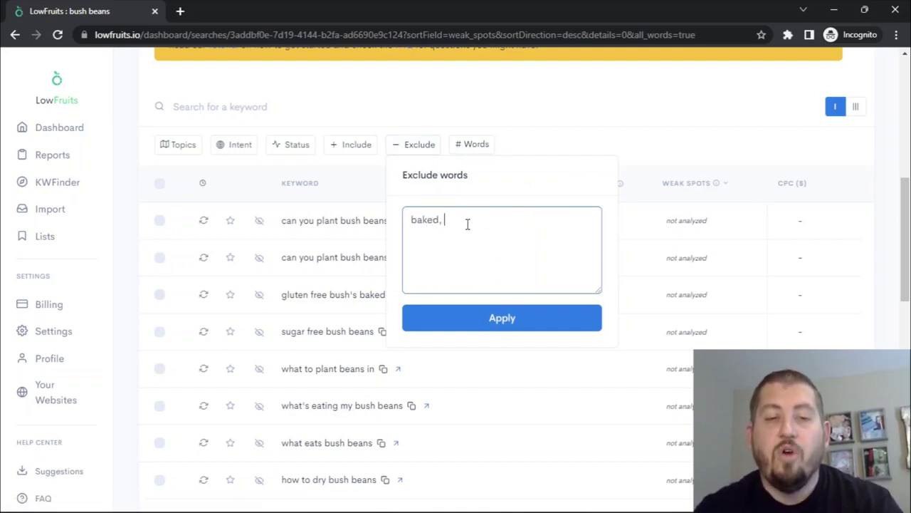
pyautogui.write('buy')
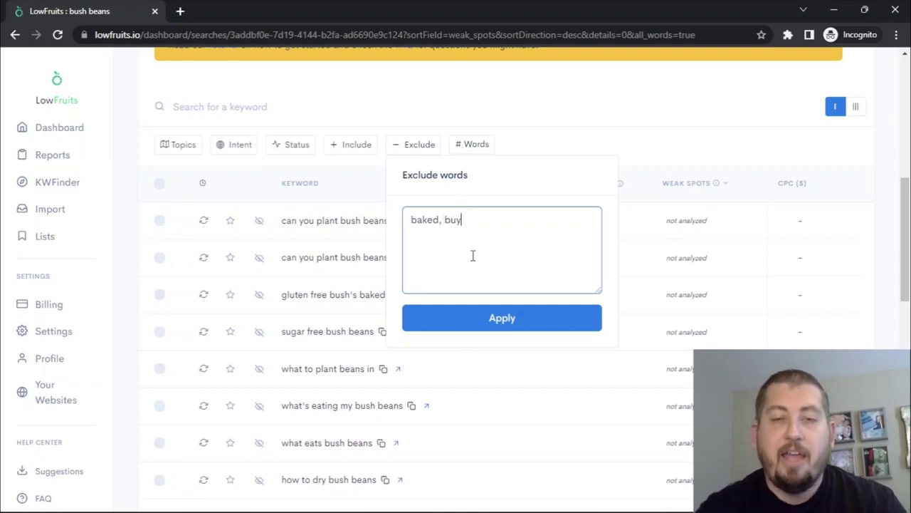
pyautogui.write(',')
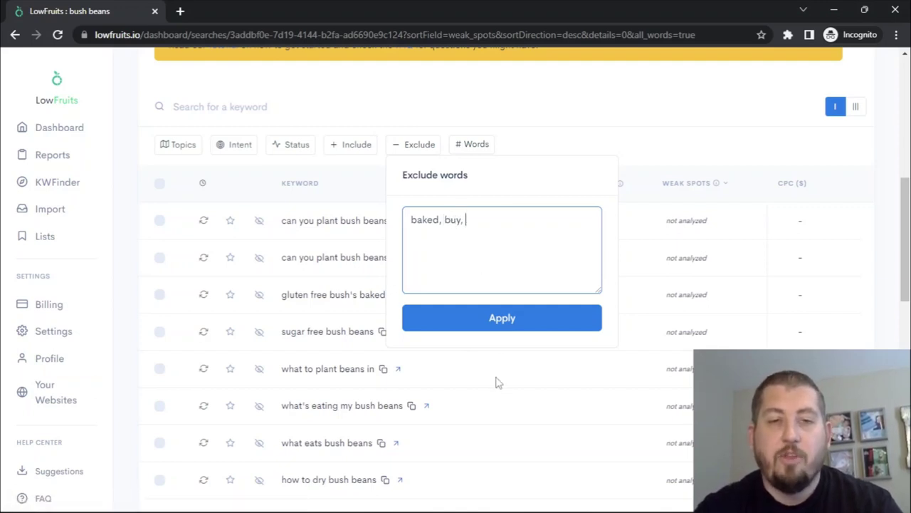
pyautogui.scroll(-3, 494, 385)
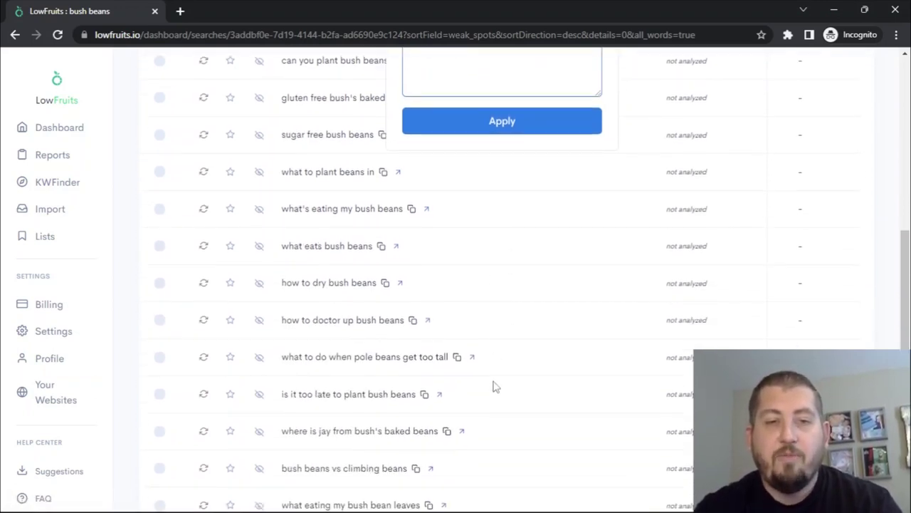
pyautogui.scroll(-2, 495, 385)
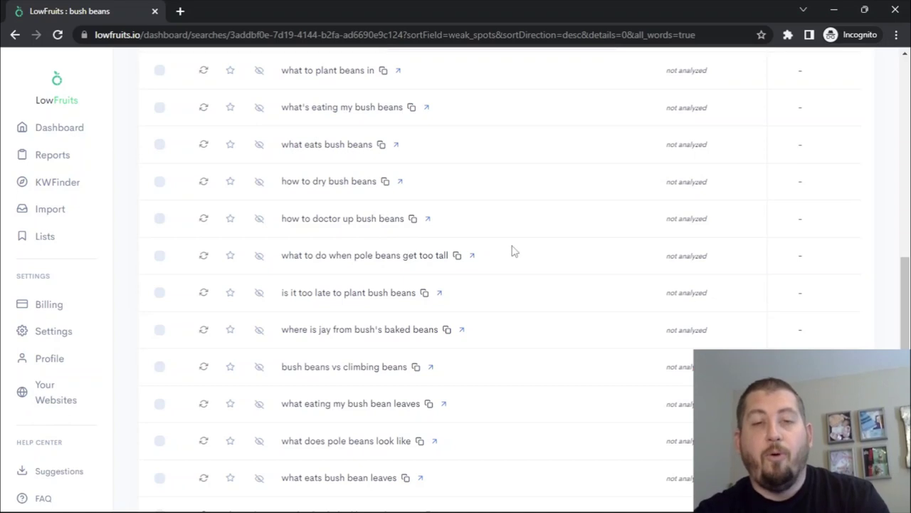
pyautogui.scroll(5, 513, 250)
pyautogui.write('pole')
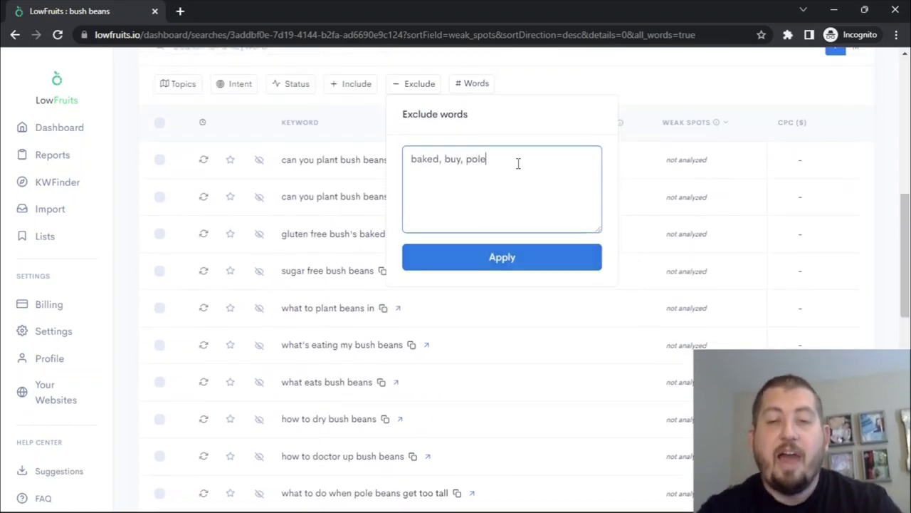
pyautogui.write(',')
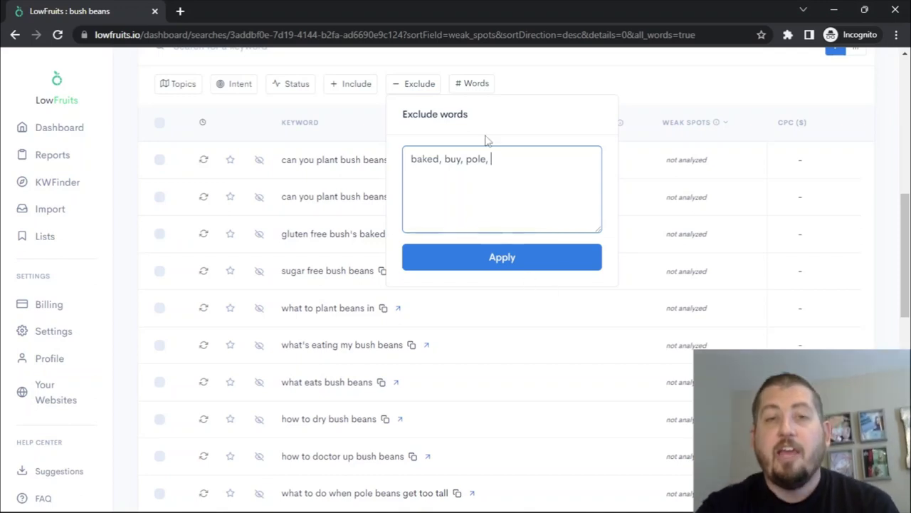
pyautogui.click(492, 271)
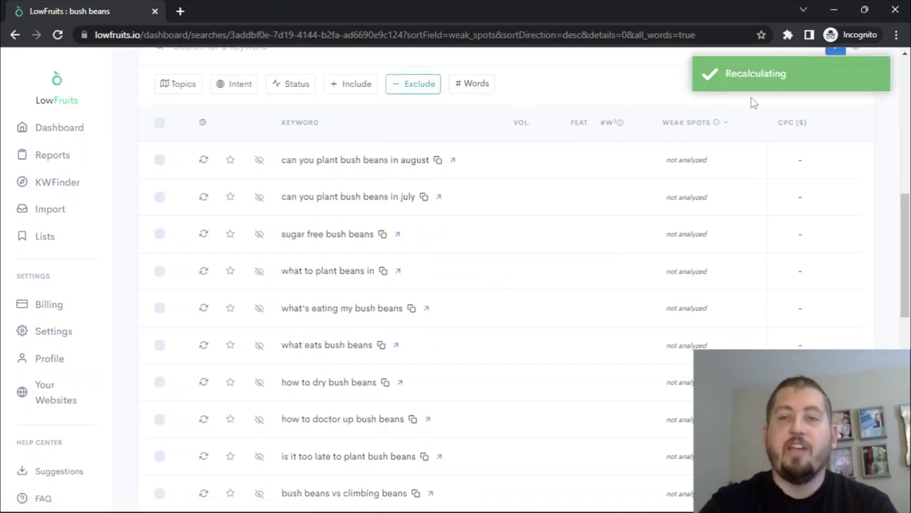
# Add "soybean" and "soybeans" to the excluded words, apply the filter and review the refreshed keyword list
pyautogui.scroll(-5, 565, 260)
pyautogui.scroll(-3, 565, 260)
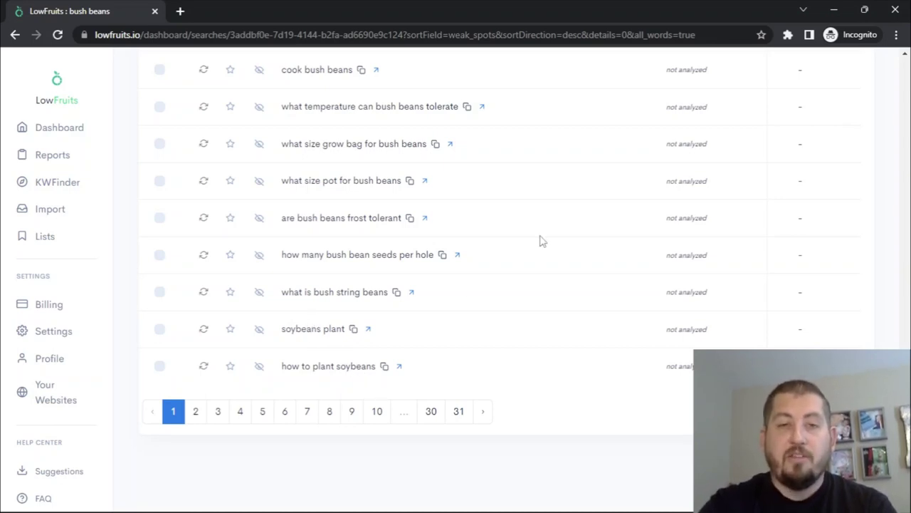
pyautogui.scroll(8, 541, 241)
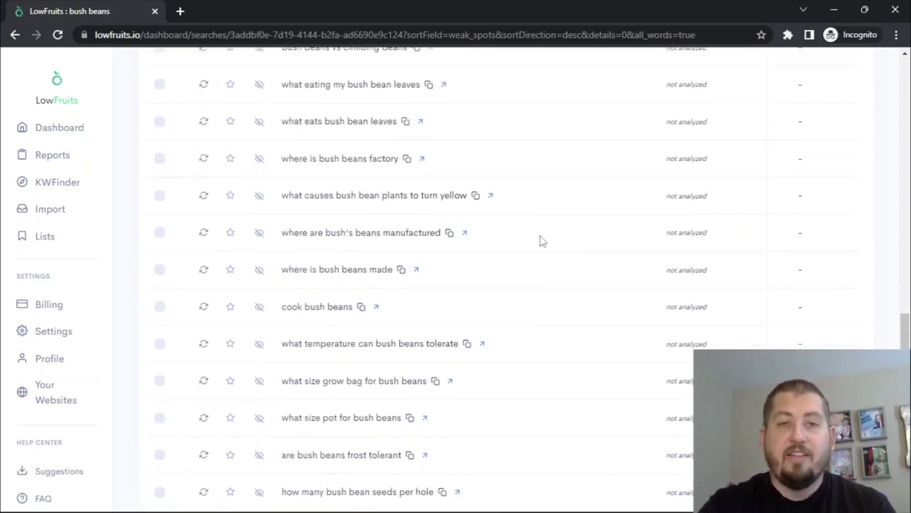
pyautogui.scroll(3, 539, 240)
pyautogui.click(418, 246)
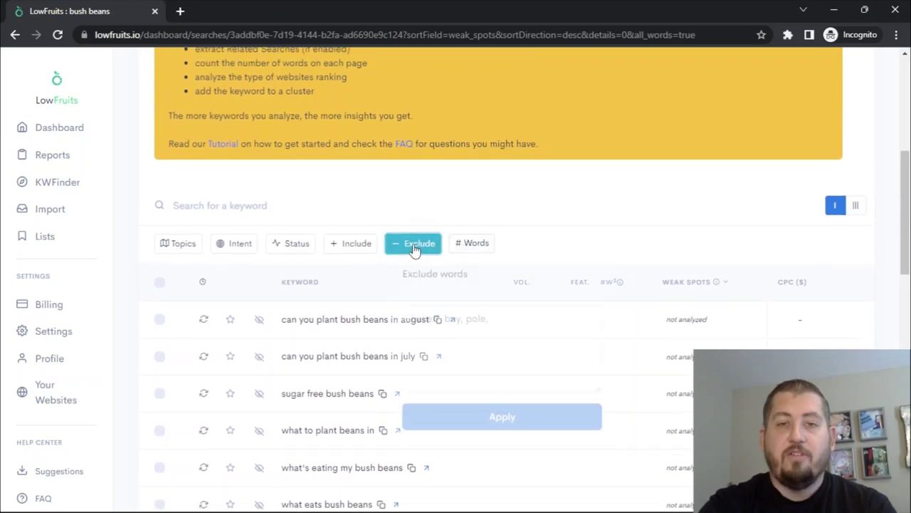
pyautogui.click(516, 319)
pyautogui.write('soy')
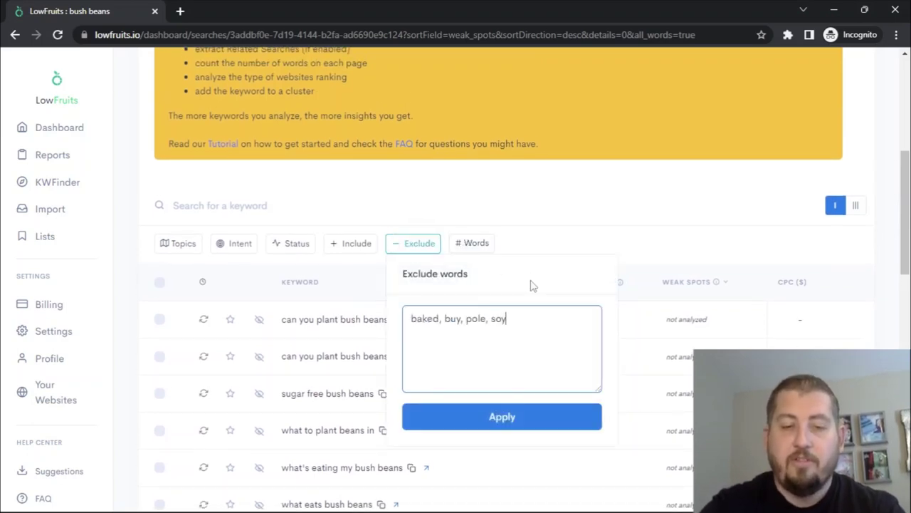
pyautogui.write('bean, ')
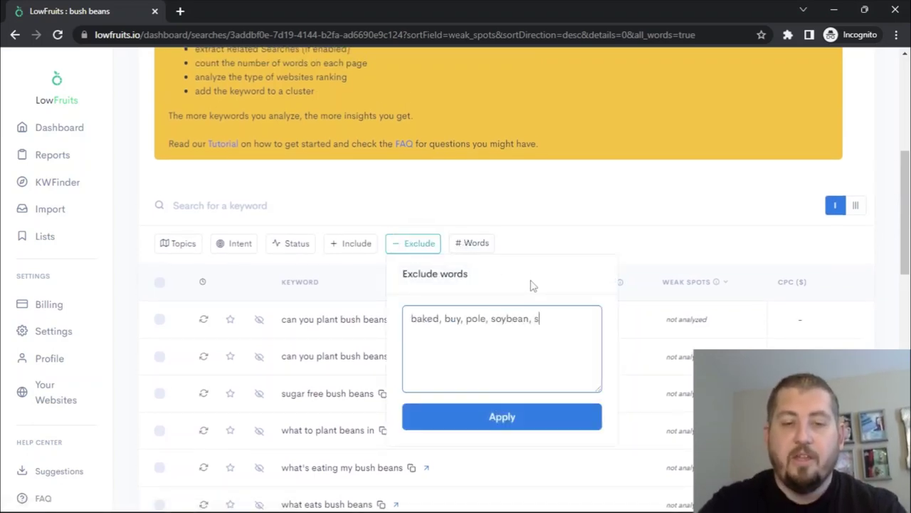
pyautogui.write('soybeans')
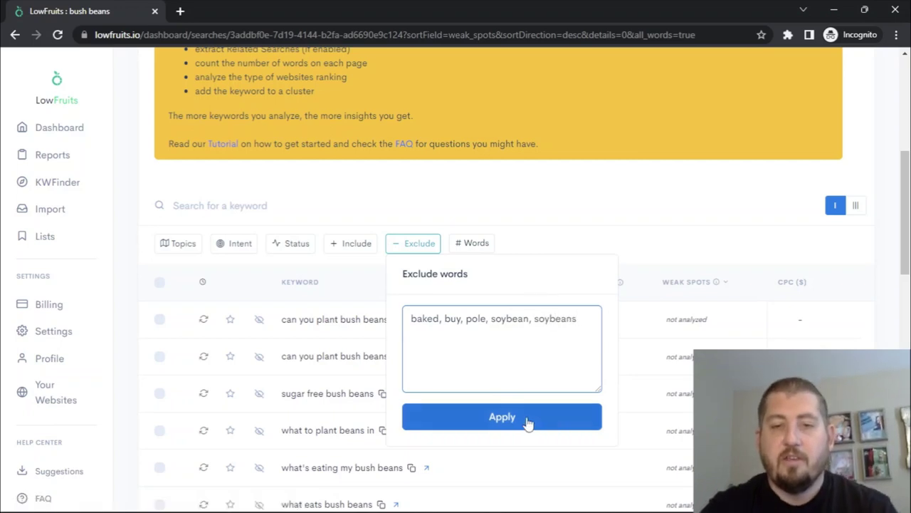
pyautogui.click(525, 420)
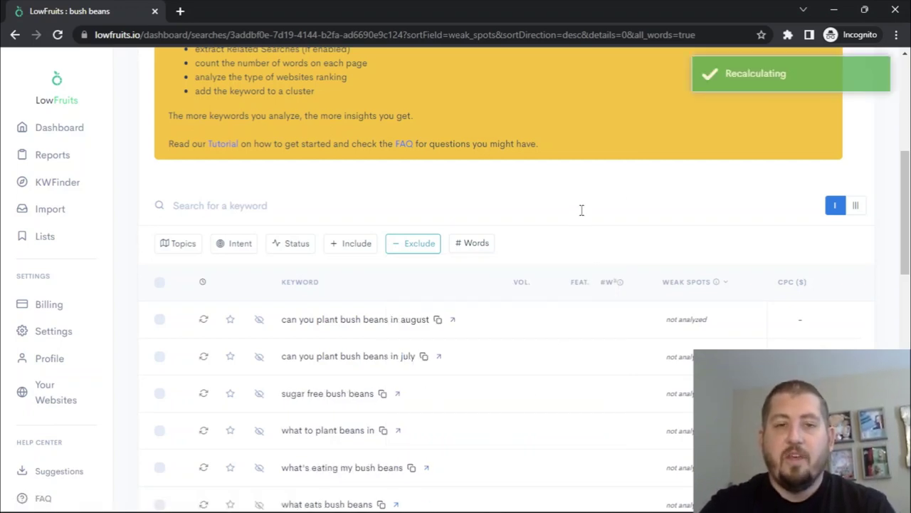
pyautogui.scroll(-11, 543, 330)
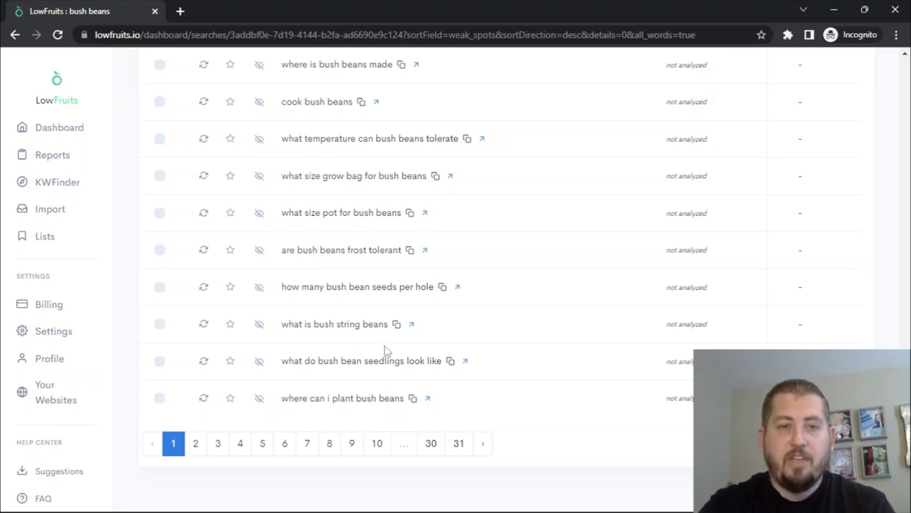
# Sort the keyword list by keyword in reverse alphabetical order
pyautogui.scroll(8, 494, 234)
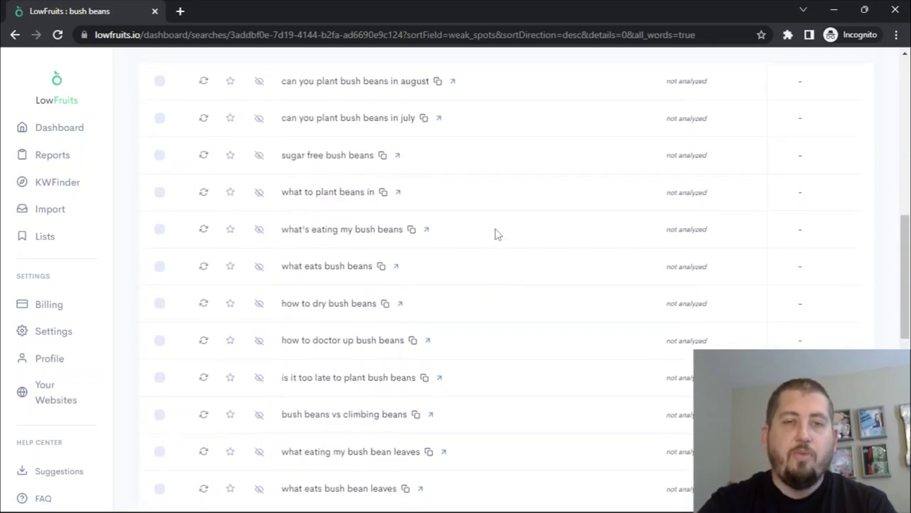
pyautogui.scroll(3, 495, 234)
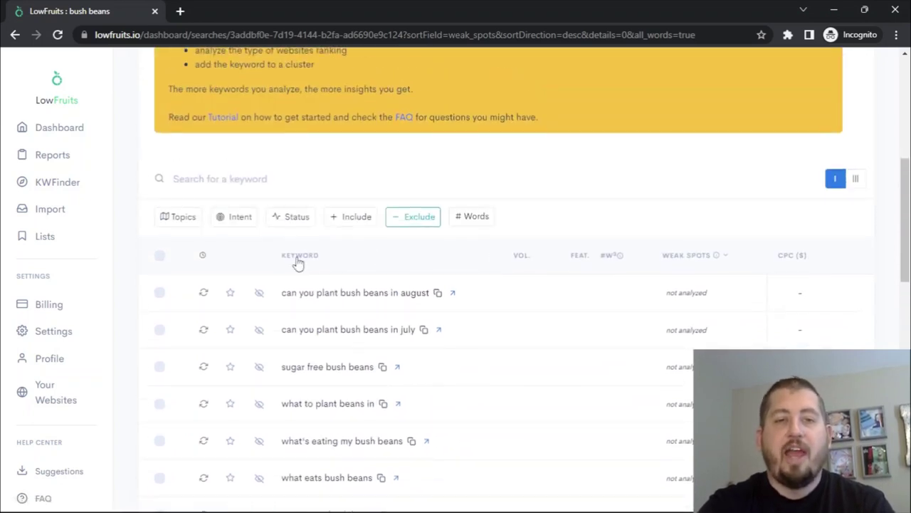
pyautogui.click(299, 258)
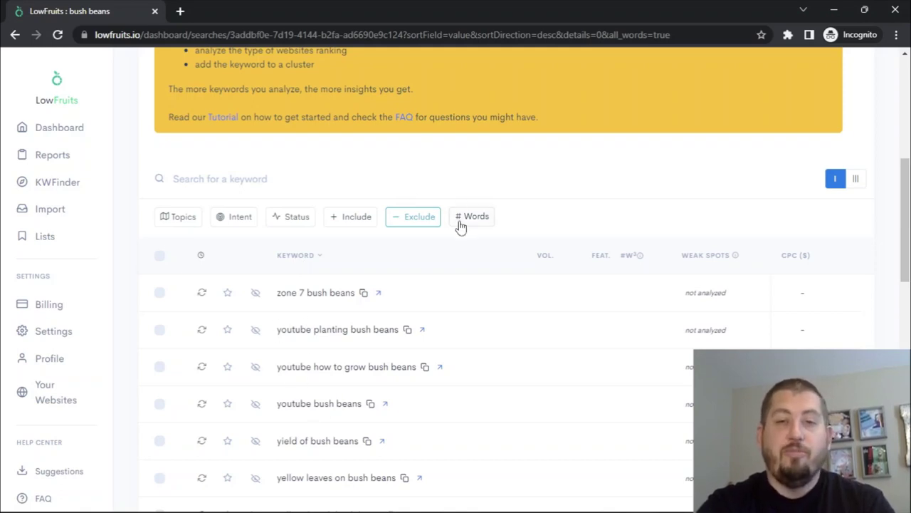
# Add "youtube" to the excluded words and apply the filter to the keyword list
pyautogui.click(396, 226)
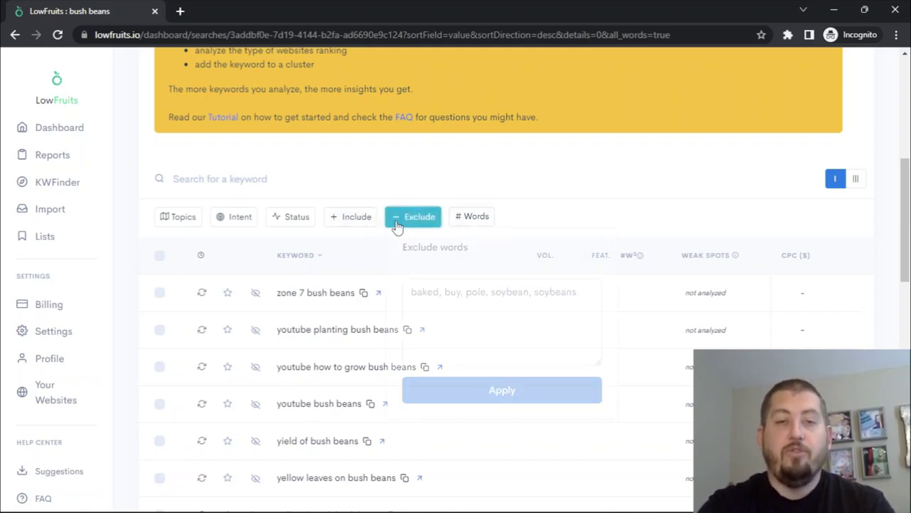
pyautogui.click(584, 292)
pyautogui.write(', youtube')
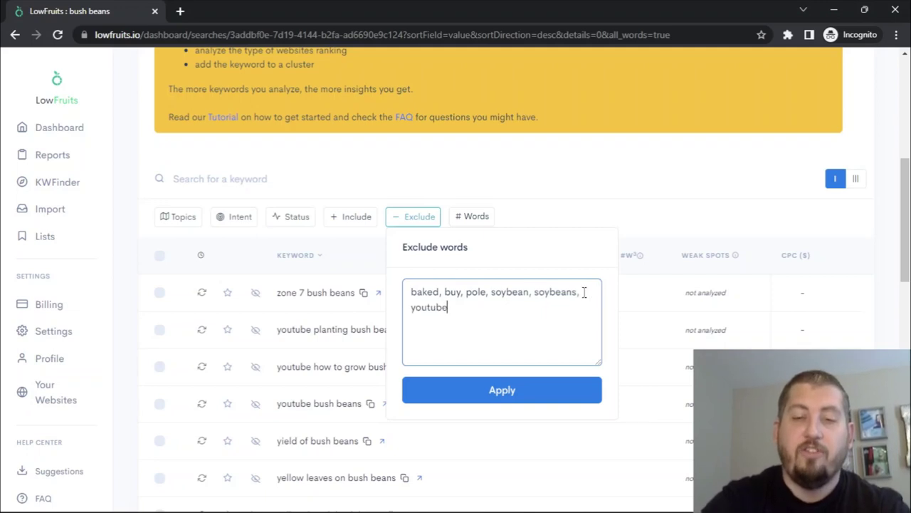
pyautogui.click(492, 388)
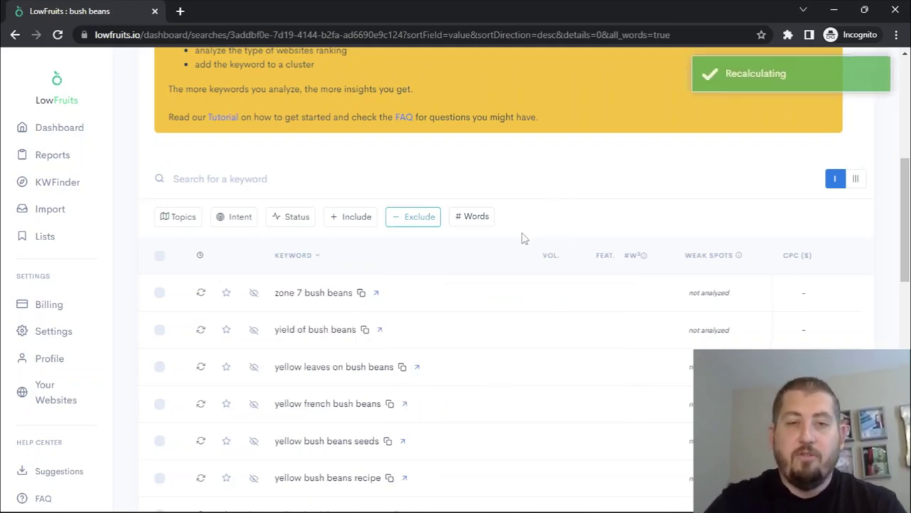
# Sort the keywords alphabetically from A to Z and filter the list to include all words of "blue lake"
pyautogui.click(295, 257)
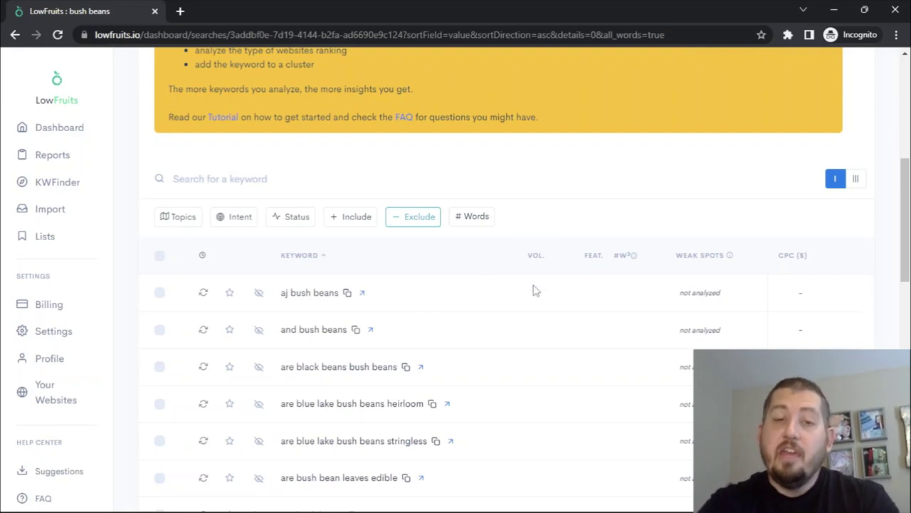
pyautogui.scroll(-1, 536, 288)
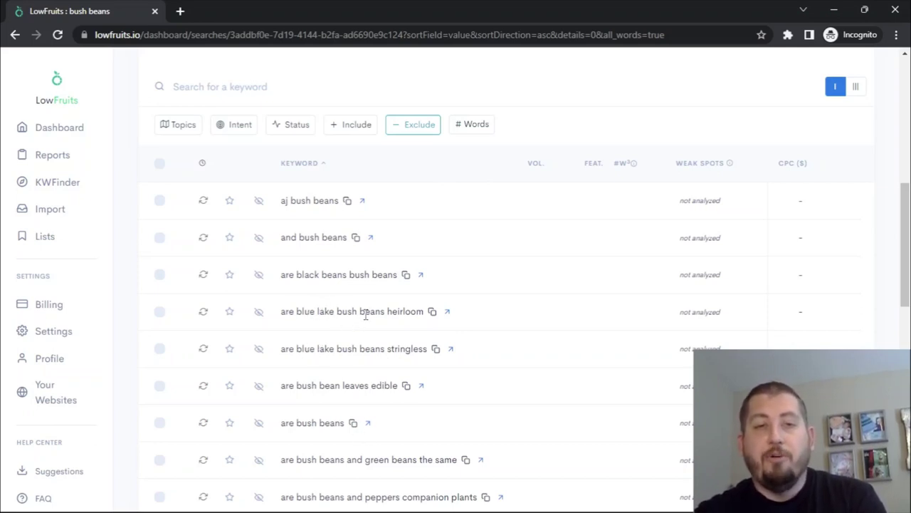
pyautogui.click(341, 132)
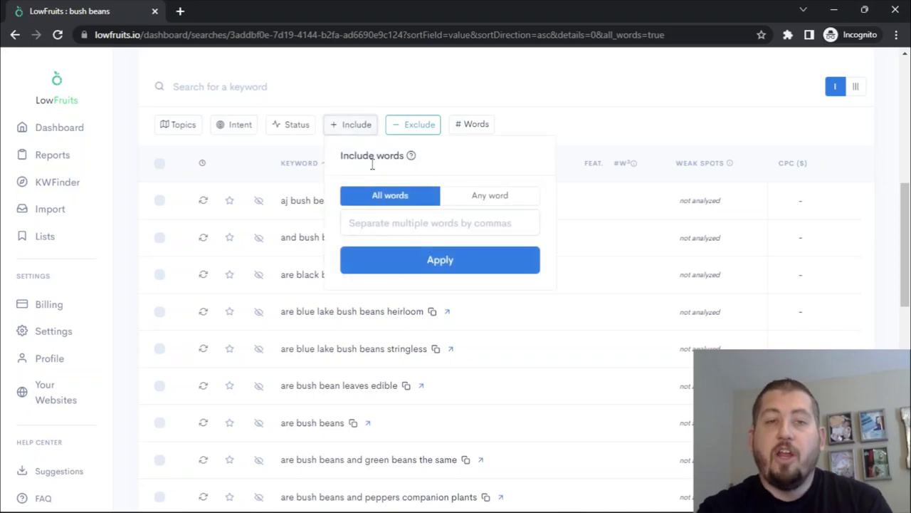
pyautogui.click(413, 213)
pyautogui.write('blue lake')
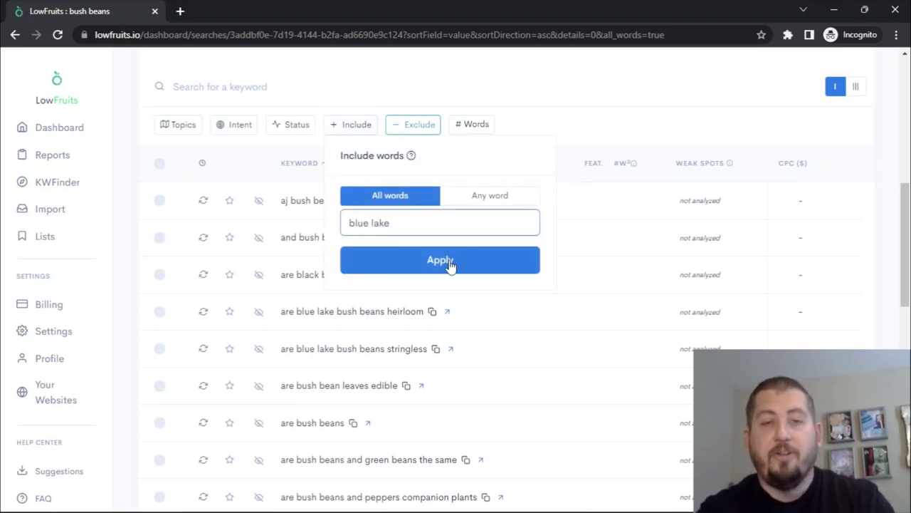
pyautogui.click(450, 263)
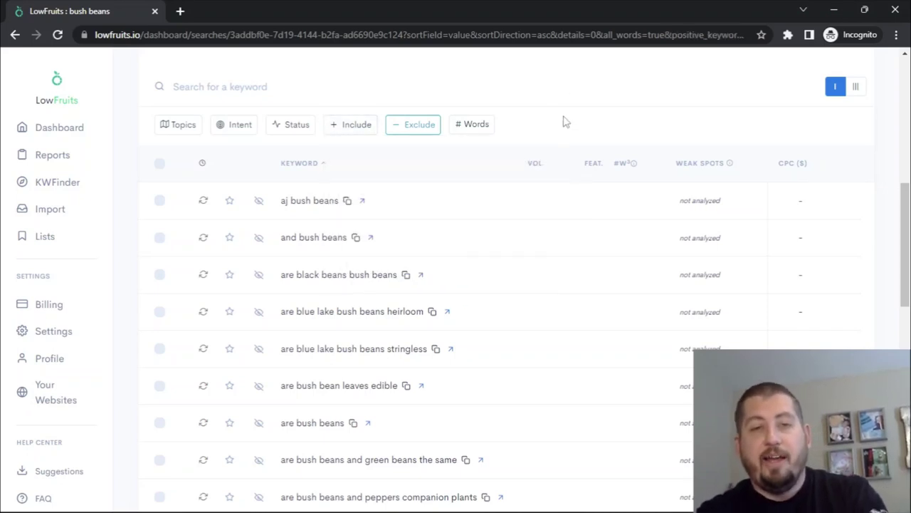
# Examine the filtered blue lake bush beans keywords for related questions and growing topics worth analyzing
pyautogui.scroll(-8, 533, 248)
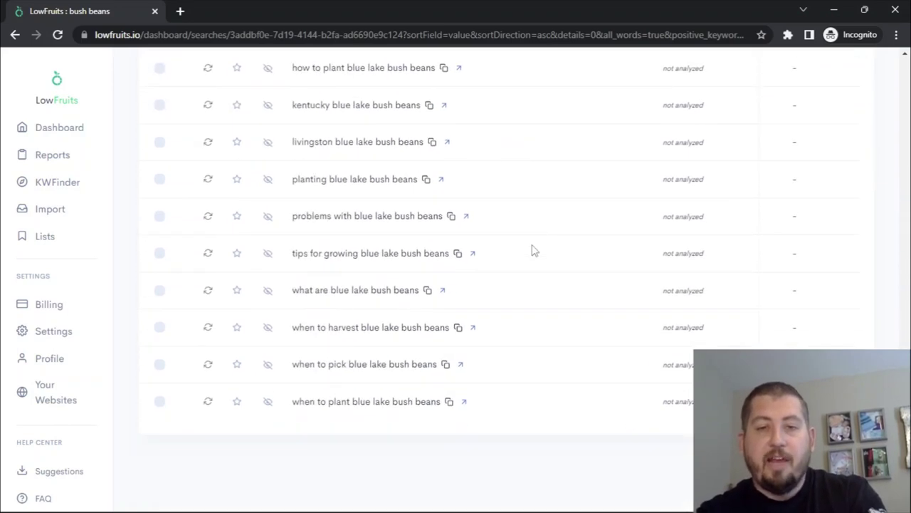
pyautogui.scroll(8, 524, 323)
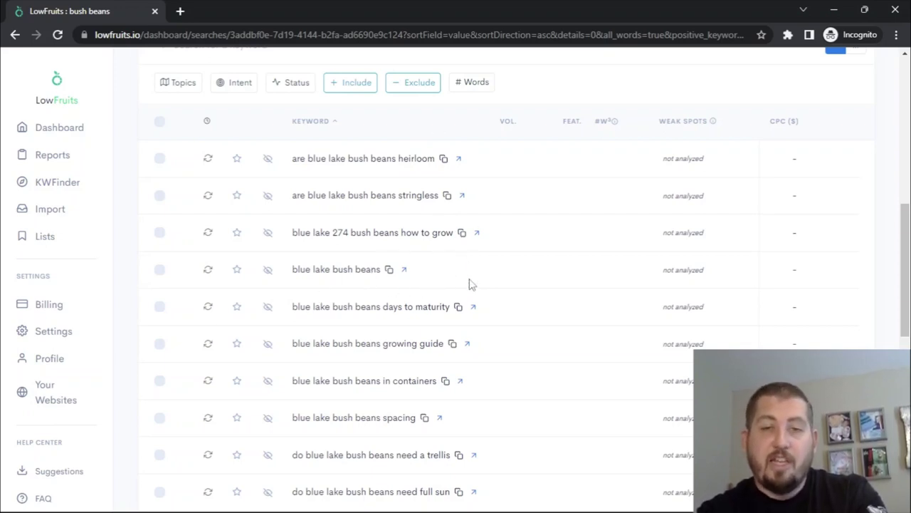
pyautogui.scroll(-1, 427, 286)
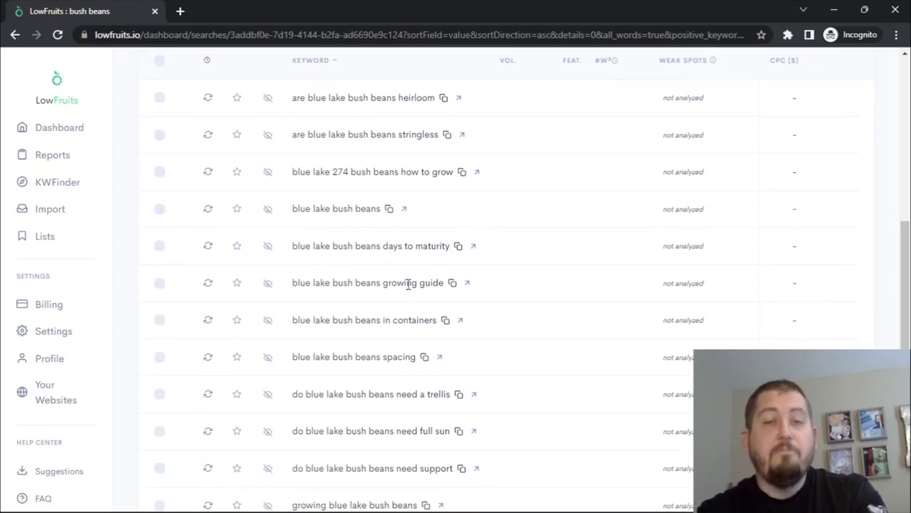
pyautogui.scroll(-1, 436, 315)
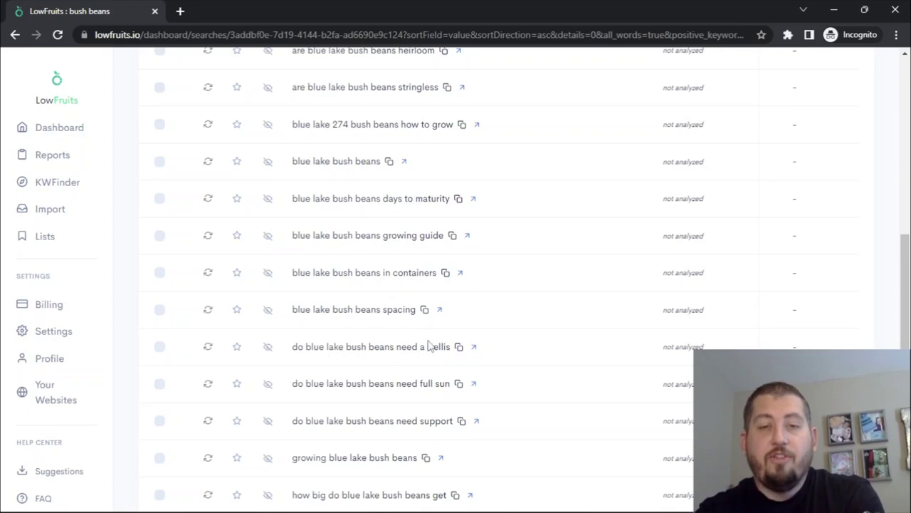
pyautogui.scroll(-2, 421, 383)
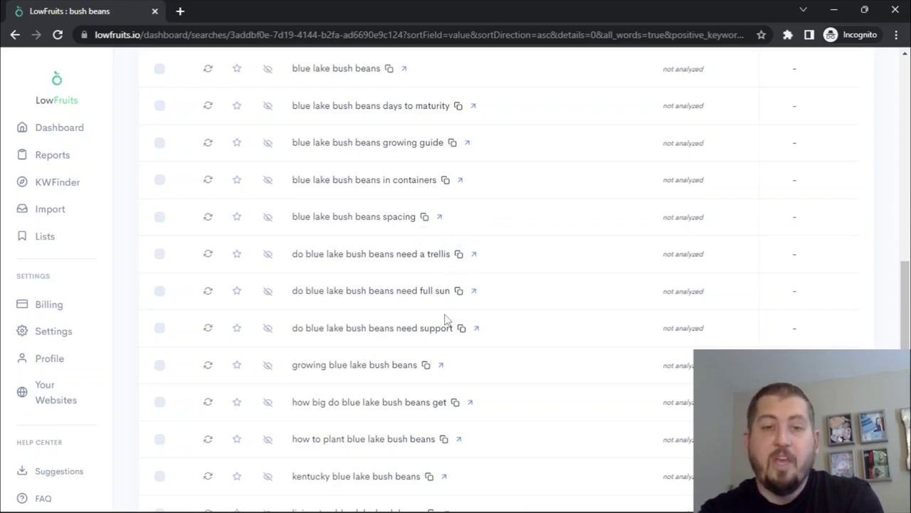
pyautogui.scroll(-1, 447, 362)
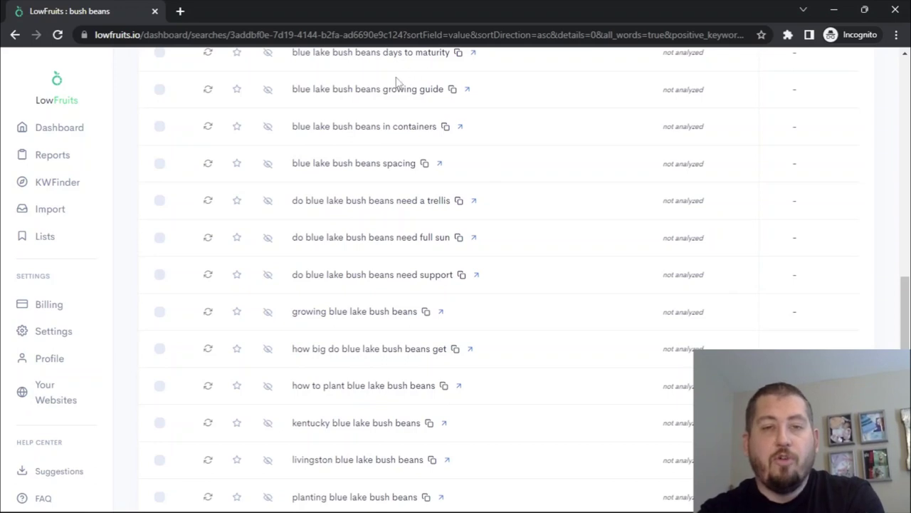
pyautogui.scroll(-1, 486, 314)
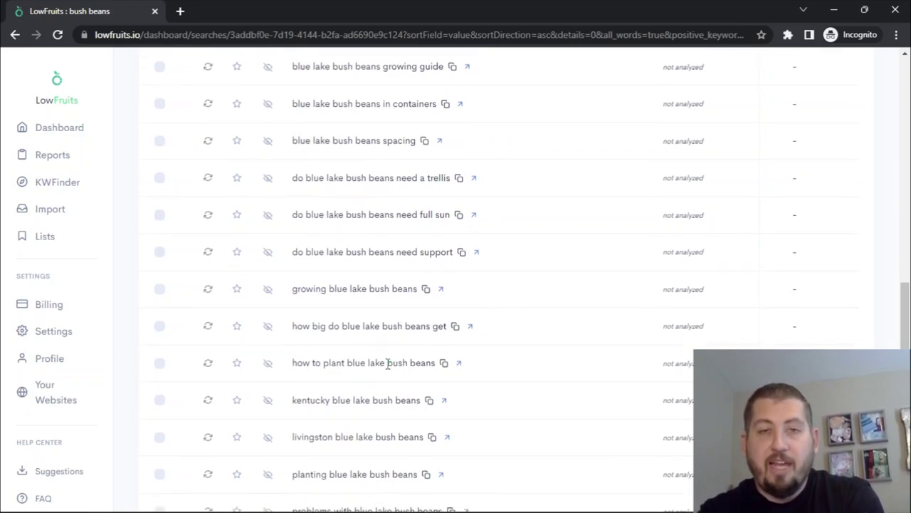
pyautogui.scroll(2, 435, 135)
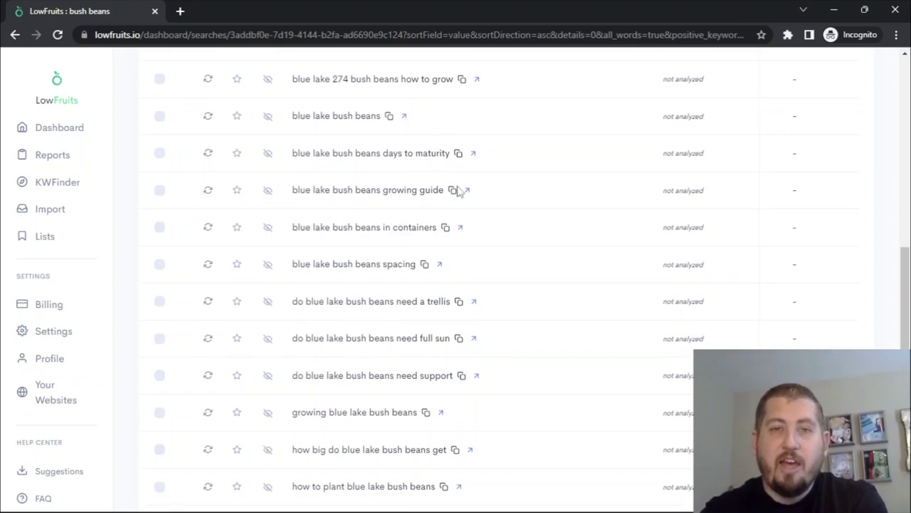
pyautogui.scroll(1, 458, 190)
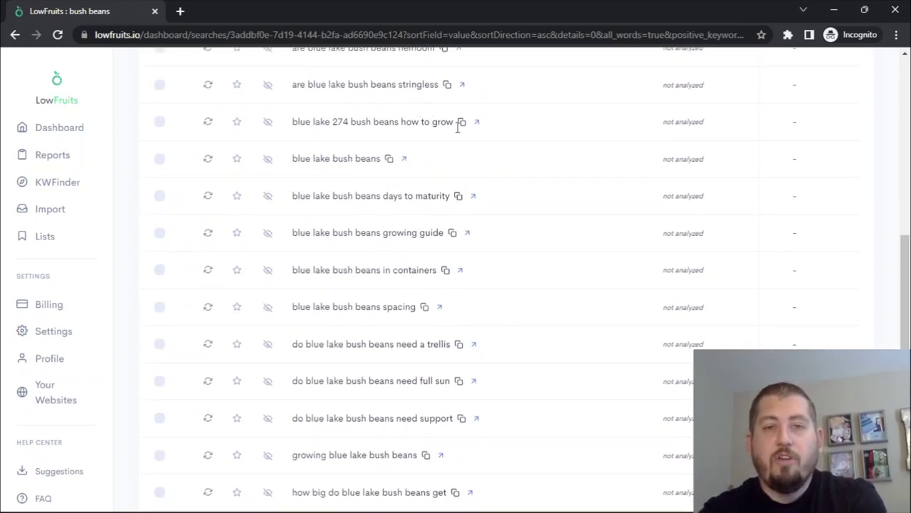
pyautogui.scroll(-3, 496, 324)
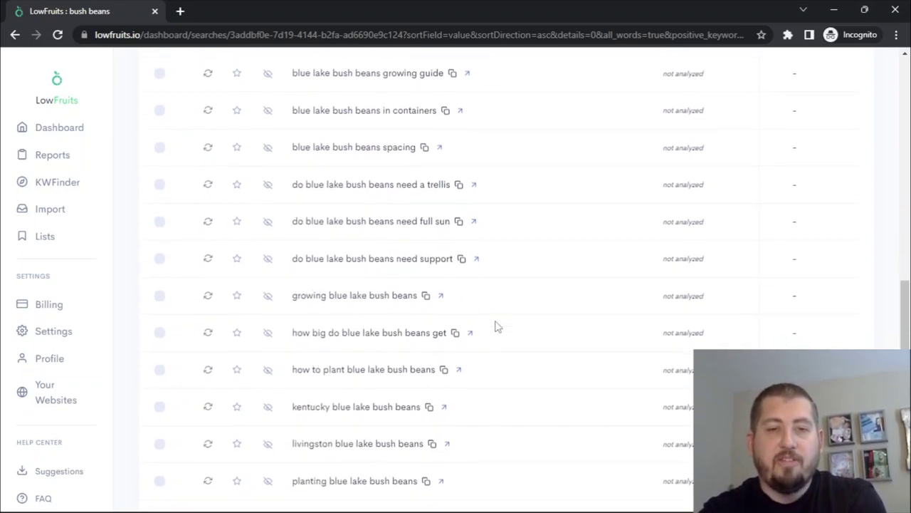
pyautogui.scroll(-1, 447, 477)
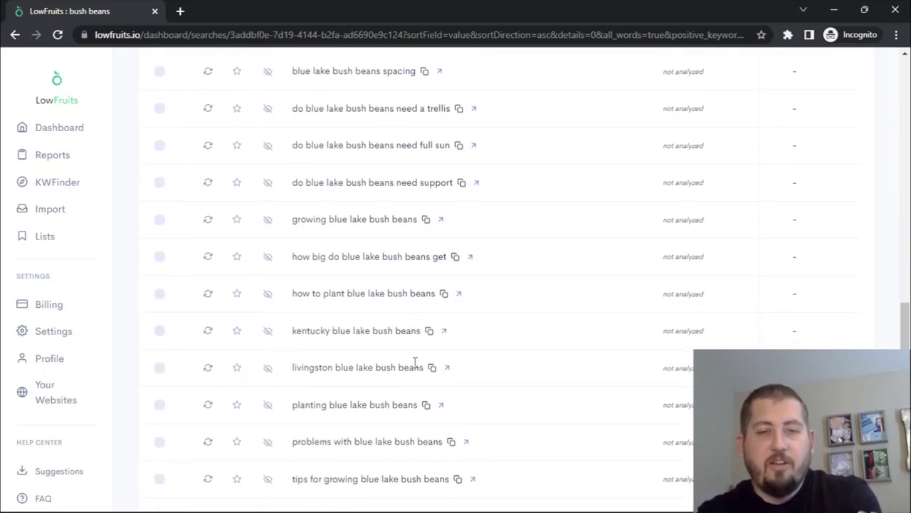
pyautogui.scroll(-1, 423, 432)
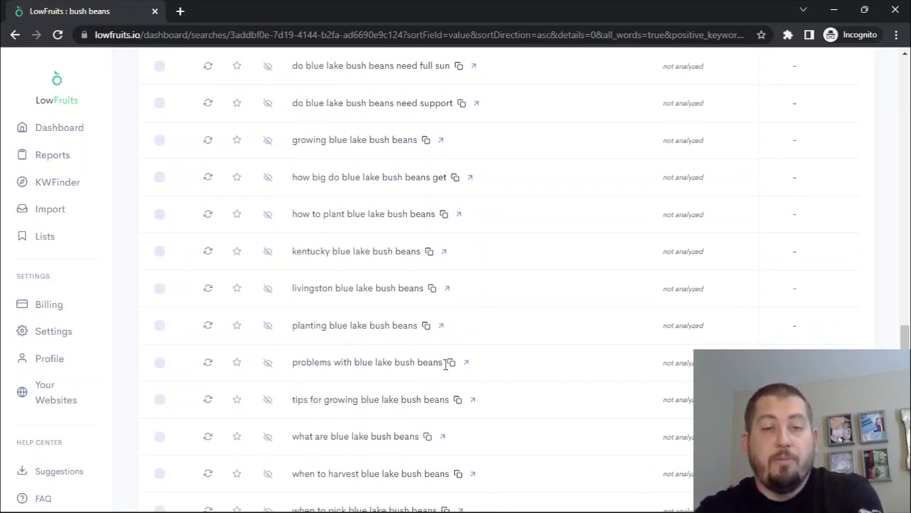
pyautogui.scroll(-1, 409, 388)
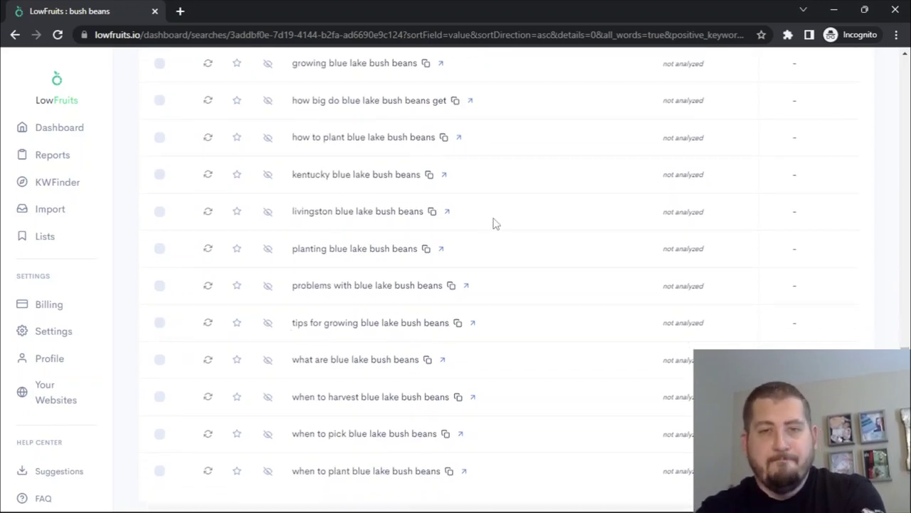
pyautogui.scroll(2, 493, 221)
pyautogui.scroll(-3, 492, 221)
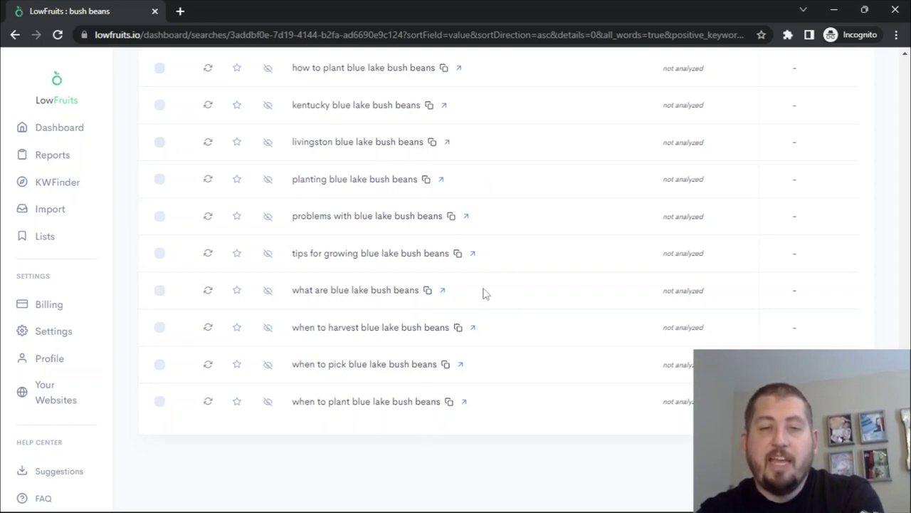
pyautogui.scroll(8, 476, 254)
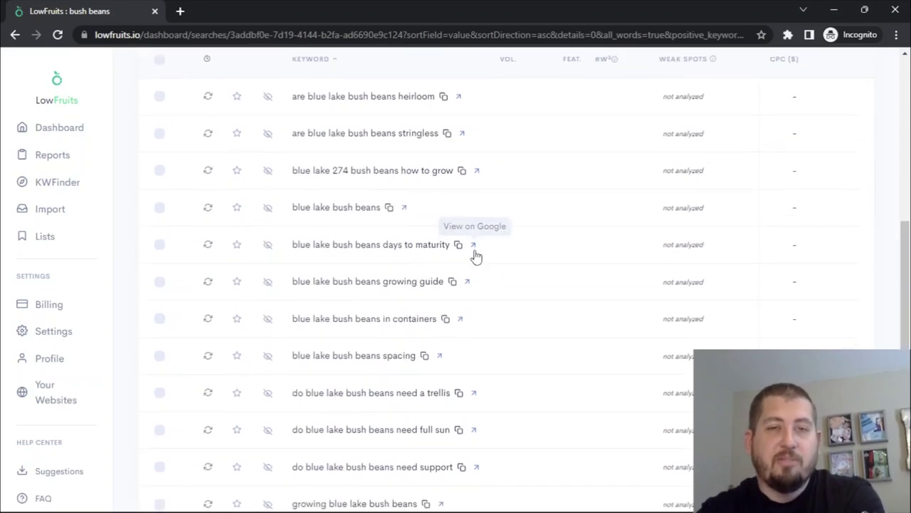
pyautogui.scroll(-7, 477, 254)
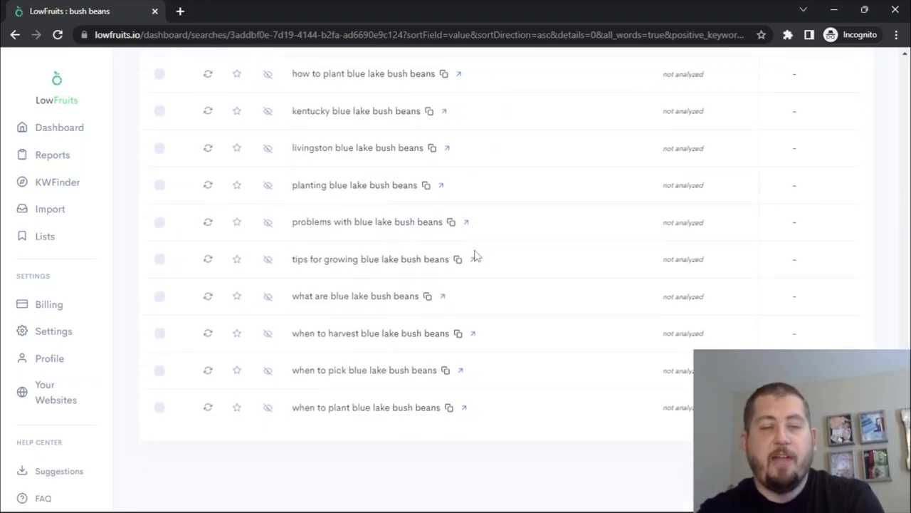
pyautogui.scroll(8, 476, 256)
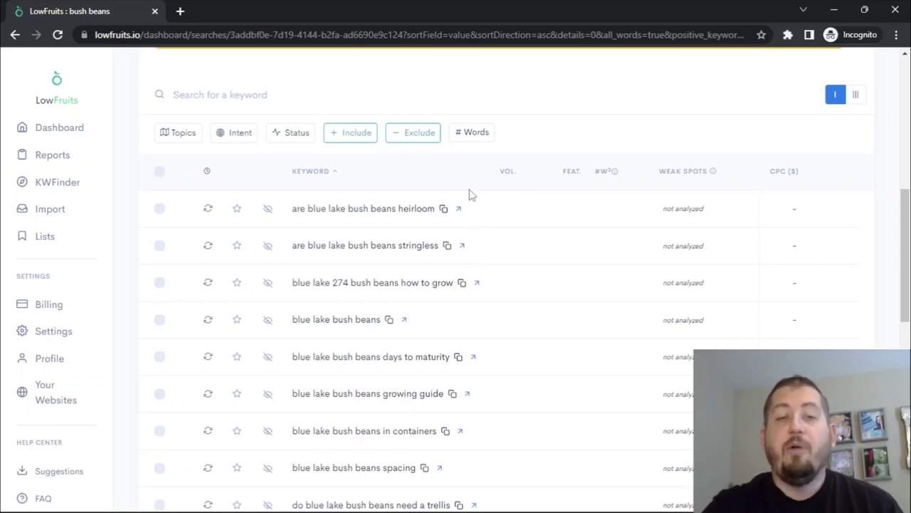
pyautogui.scroll(-4, 514, 456)
pyautogui.scroll(-5, 514, 457)
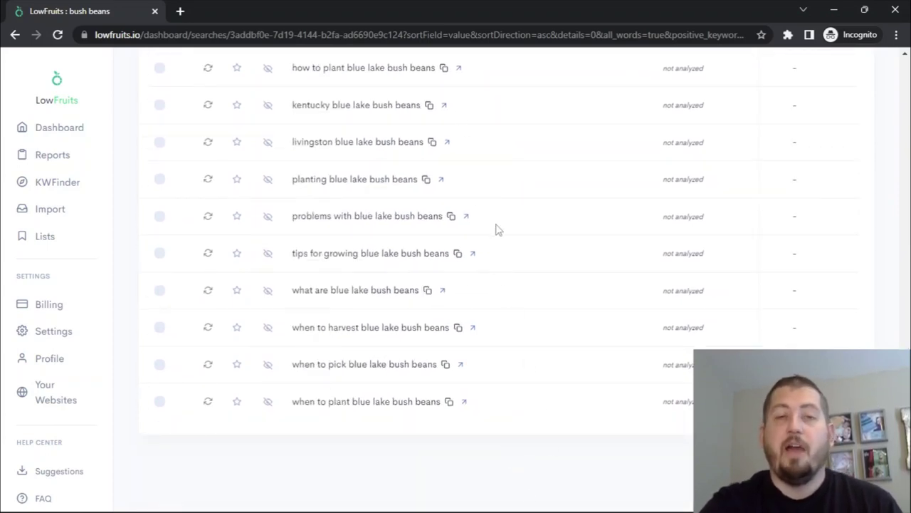
# Select the blue lake bush beans keywords about heirloom, stringless, days to maturity and growing guide
pyautogui.scroll(9, 496, 230)
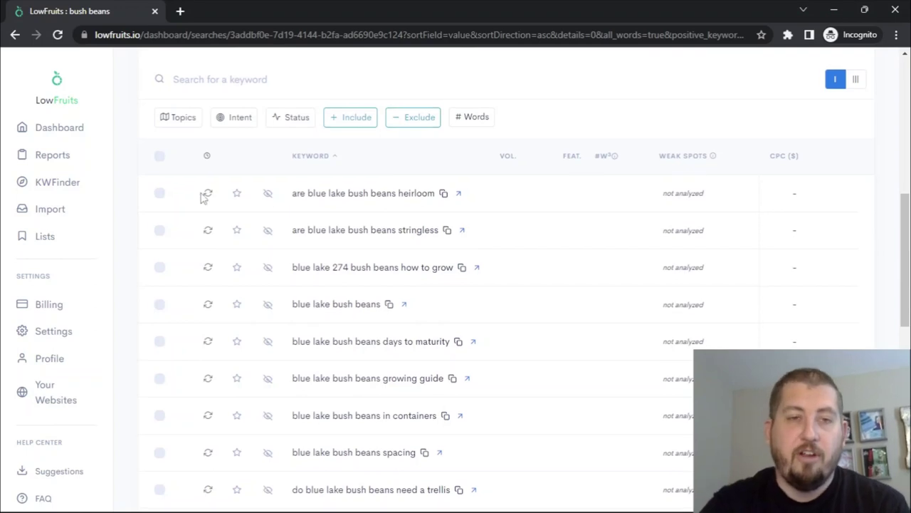
pyautogui.click(160, 193)
pyautogui.click(159, 230)
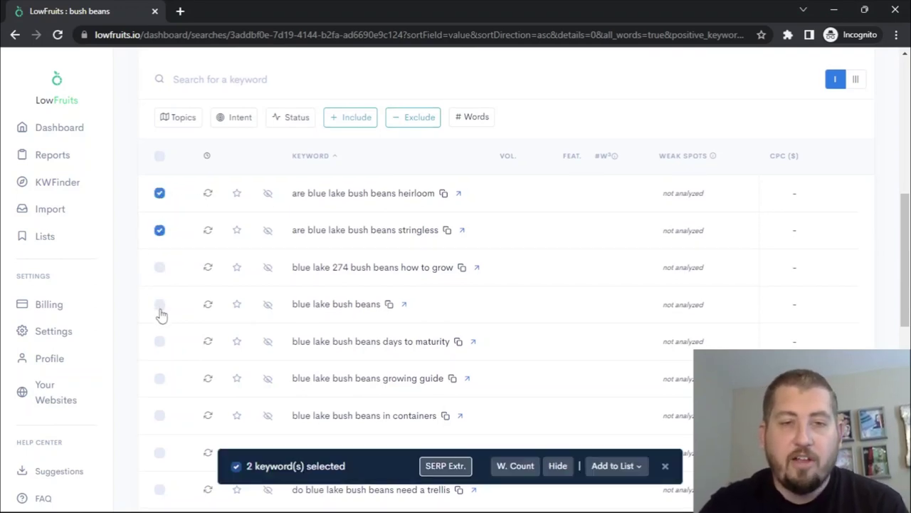
pyautogui.click(162, 344)
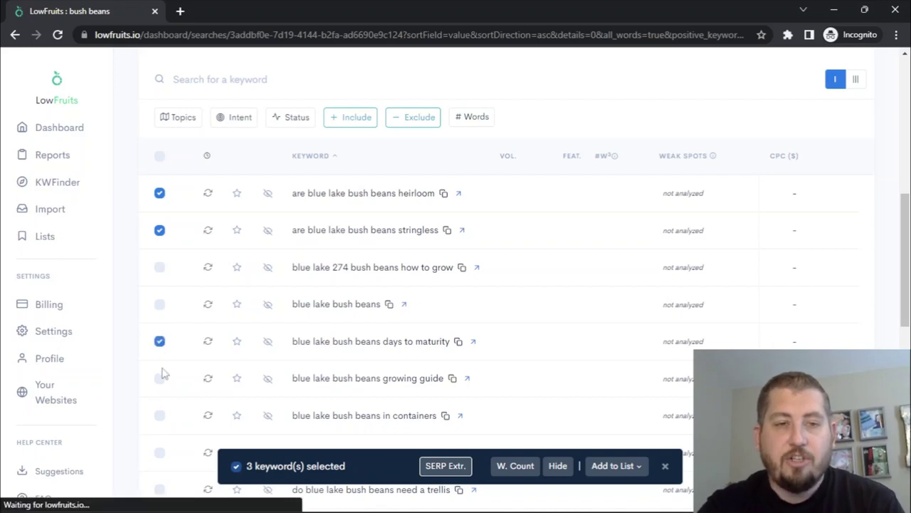
pyautogui.click(160, 378)
# Add the blue lake keywords about containers, spacing, needing a trellis and needing full sun to the selection
pyautogui.scroll(-2, 367, 351)
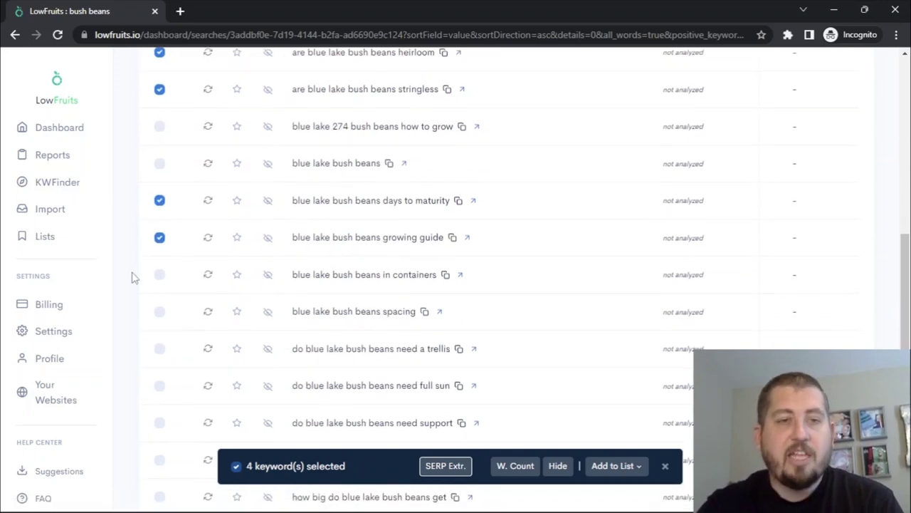
pyautogui.click(160, 276)
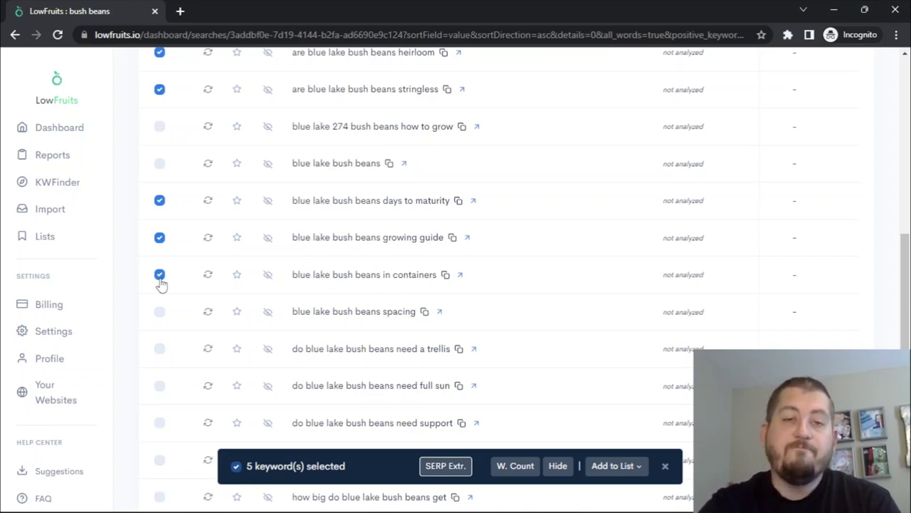
pyautogui.click(159, 313)
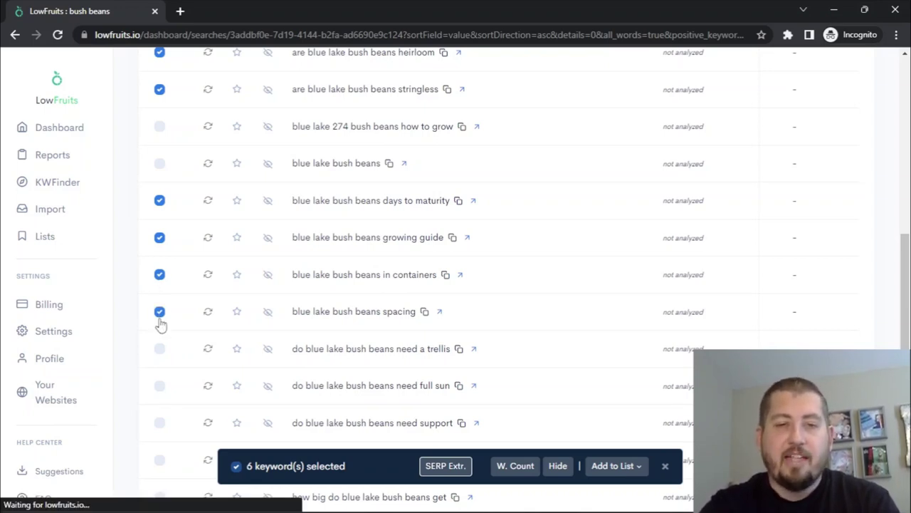
pyautogui.click(159, 349)
pyautogui.click(160, 385)
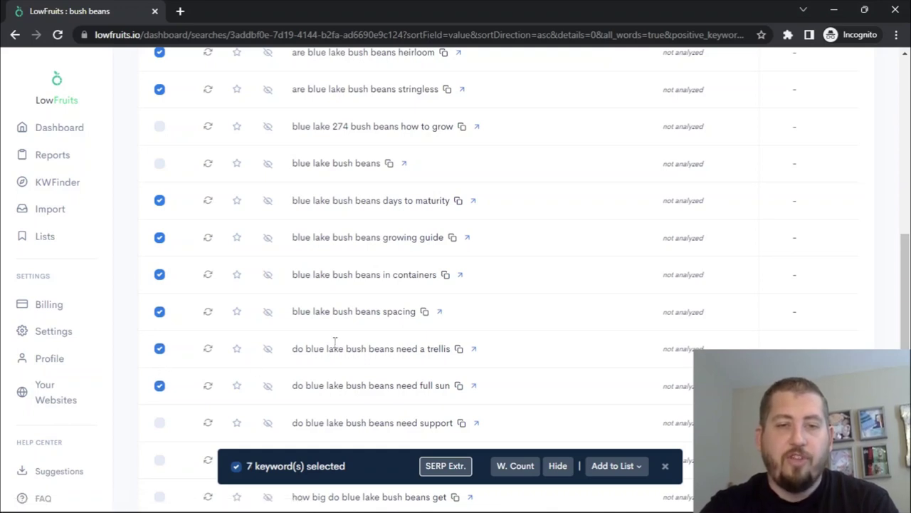
# Add "how big do blue lake bush beans get", "how to plant blue lake bush beans" and "problems with blue lake bush beans" to the selection
pyautogui.scroll(-2, 390, 336)
pyautogui.scroll(-1, 283, 313)
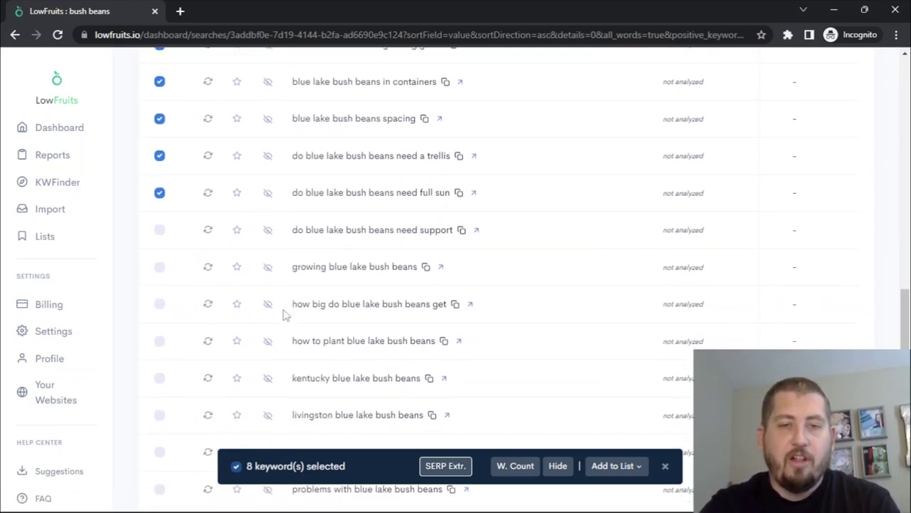
pyautogui.click(160, 306)
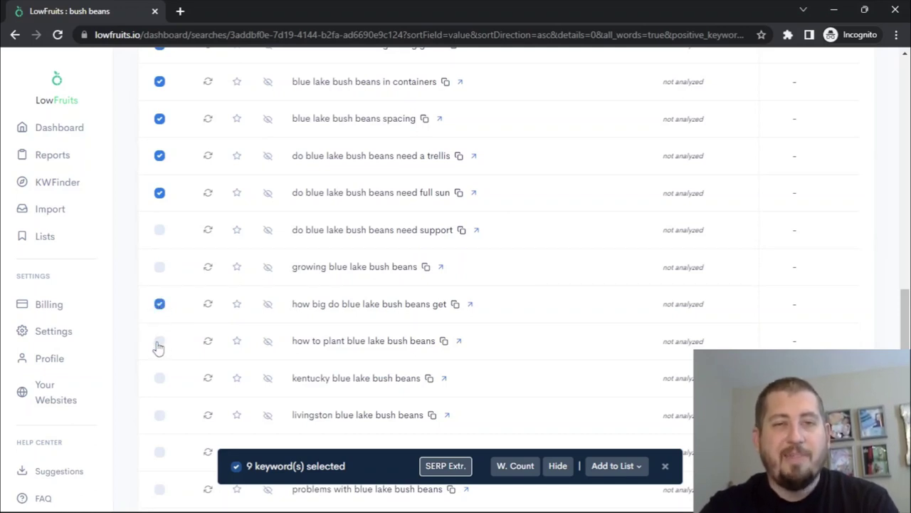
pyautogui.click(160, 344)
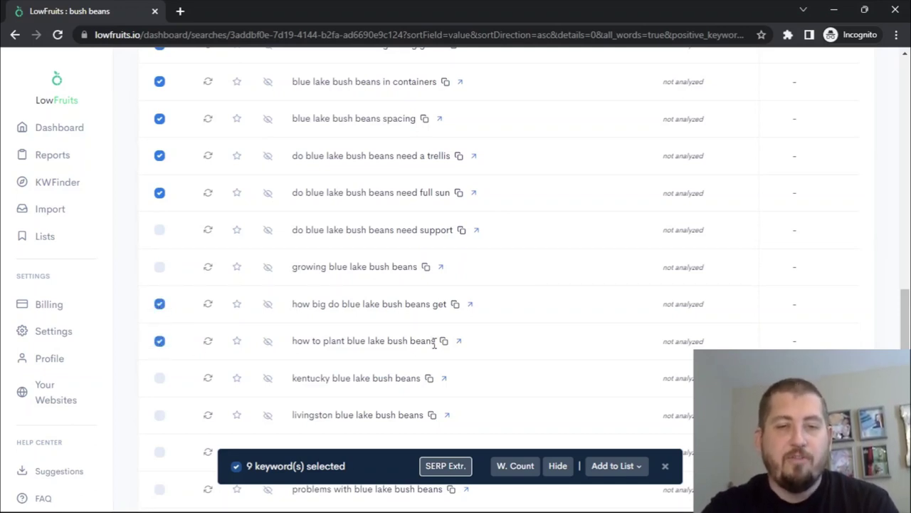
pyautogui.scroll(-2, 434, 344)
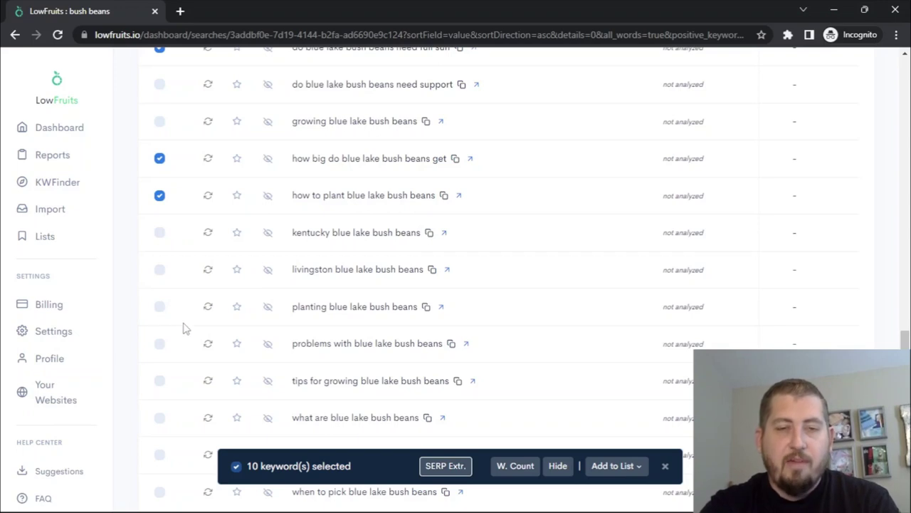
pyautogui.click(158, 346)
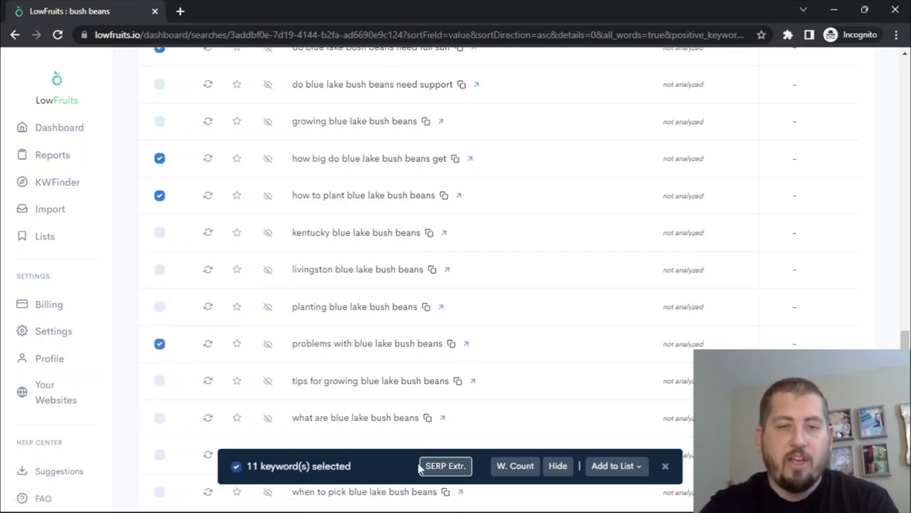
# Add "what are blue lake bush beans" and the "when to harvest" and "when to plant" blue lake keywords to the selection
pyautogui.scroll(-2, 421, 468)
pyautogui.click(160, 314)
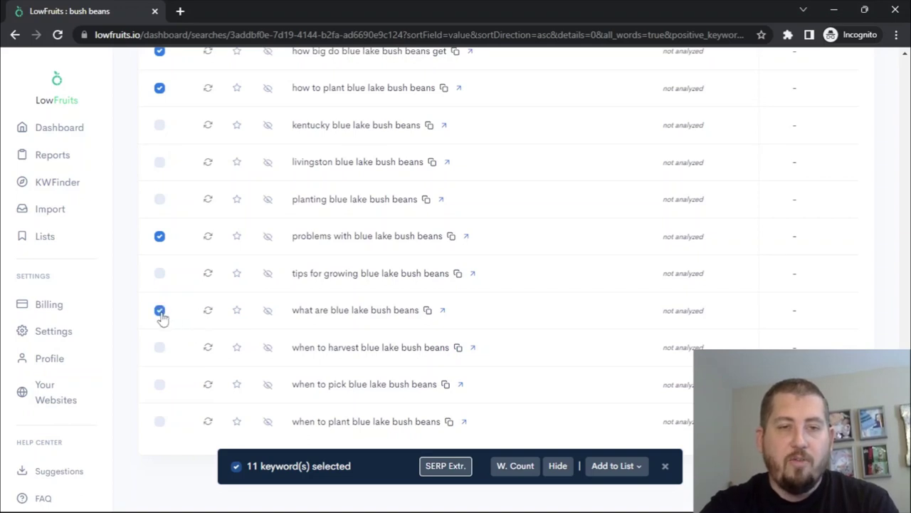
pyautogui.click(160, 347)
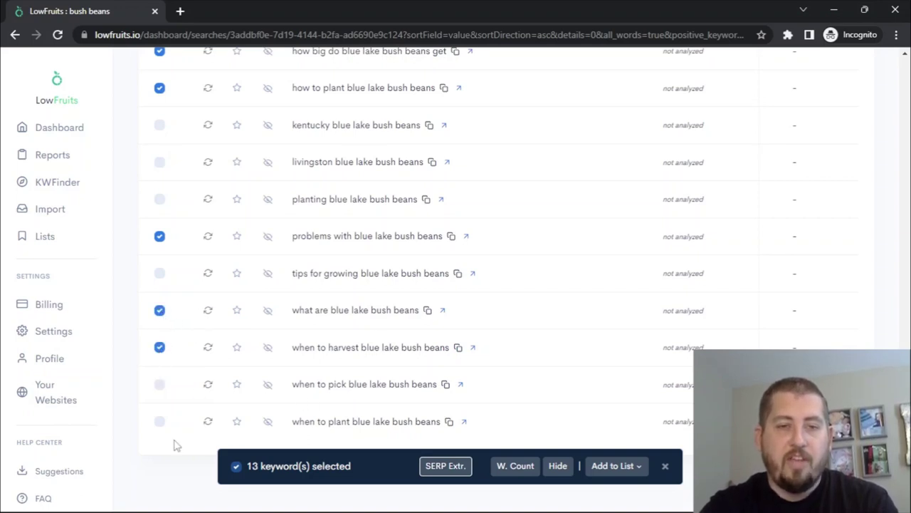
pyautogui.click(159, 422)
pyautogui.scroll(-1, 574, 334)
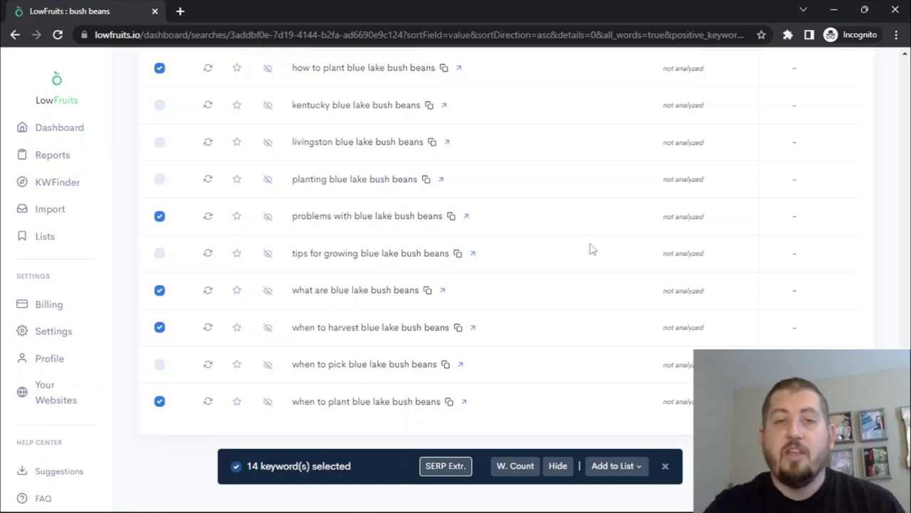
# Remove "blue lake" from the included words and apply the empty filter to the keyword list
pyautogui.scroll(6, 590, 250)
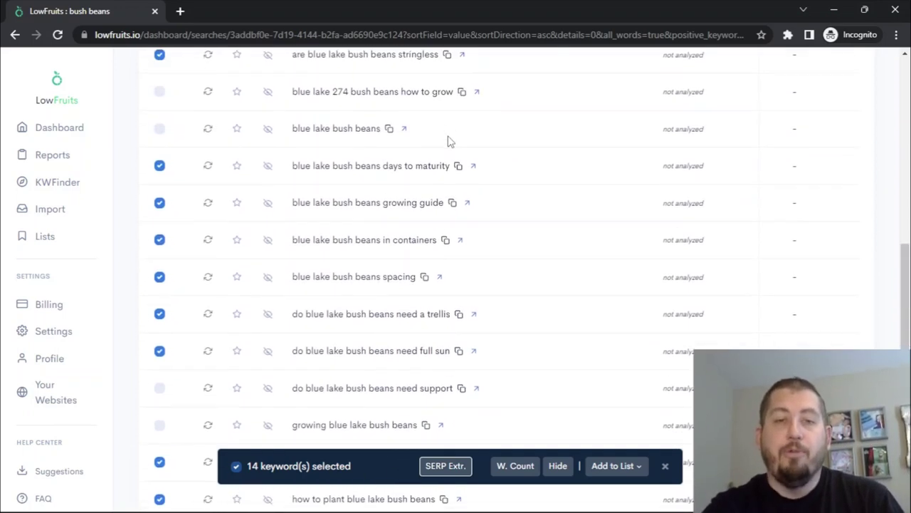
pyautogui.scroll(2, 448, 141)
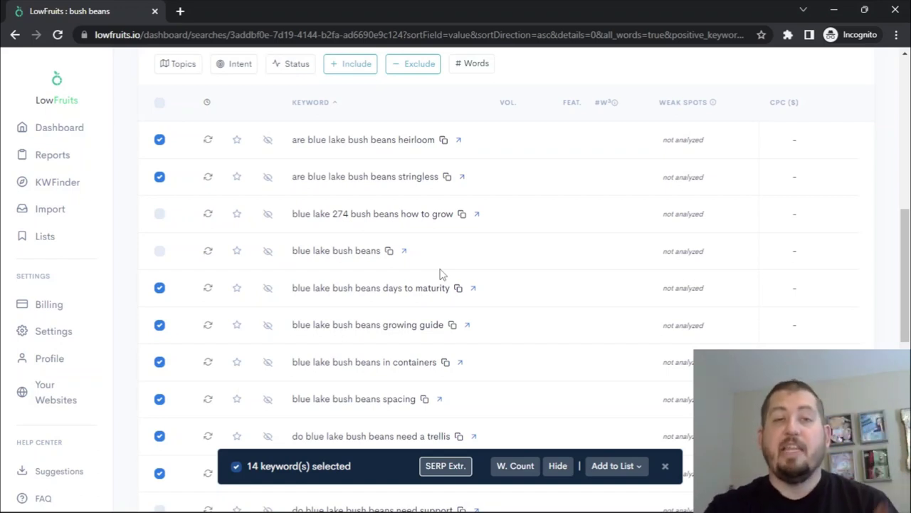
pyautogui.click(349, 64)
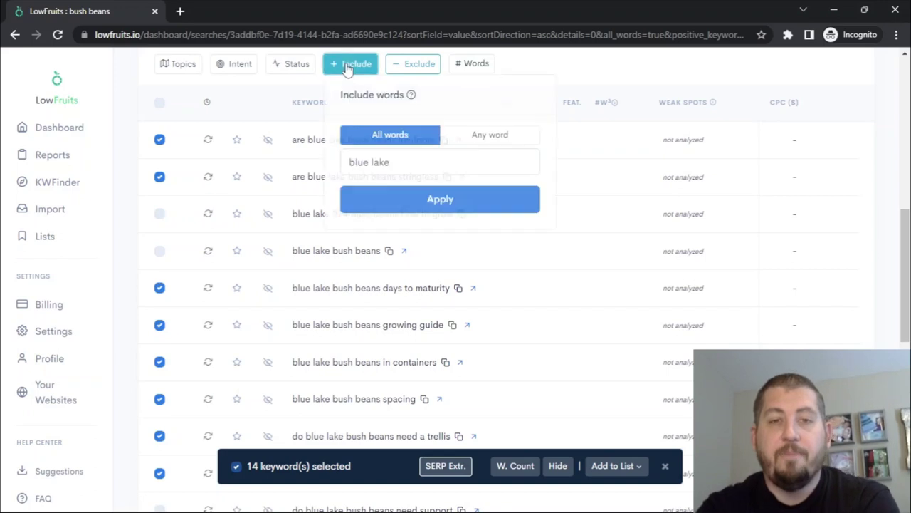
pyautogui.click(425, 158)
pyautogui.hotkey('ctrl', 'a')
pyautogui.press('BackSpace')
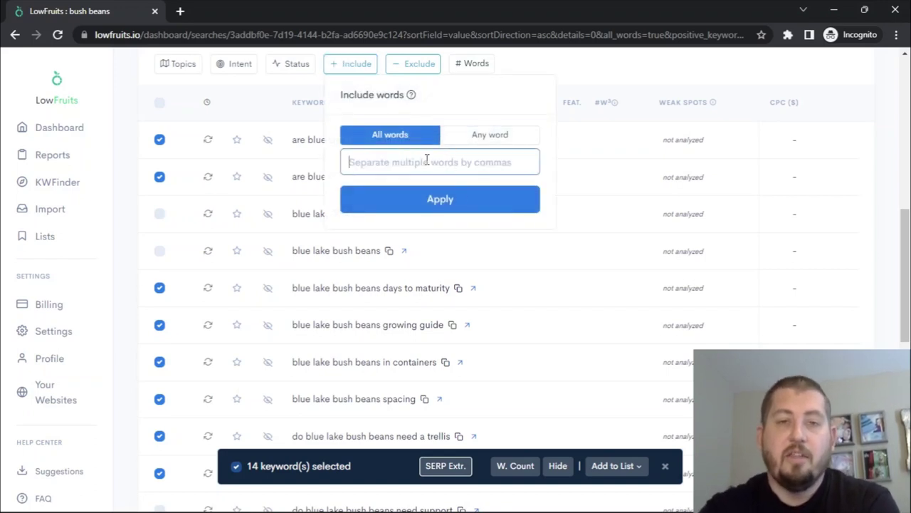
pyautogui.click(458, 202)
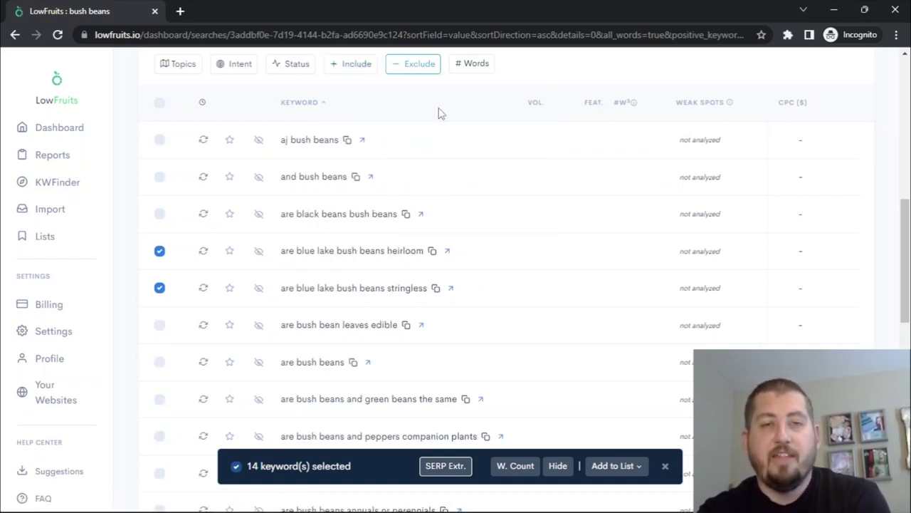
pyautogui.click(160, 106)
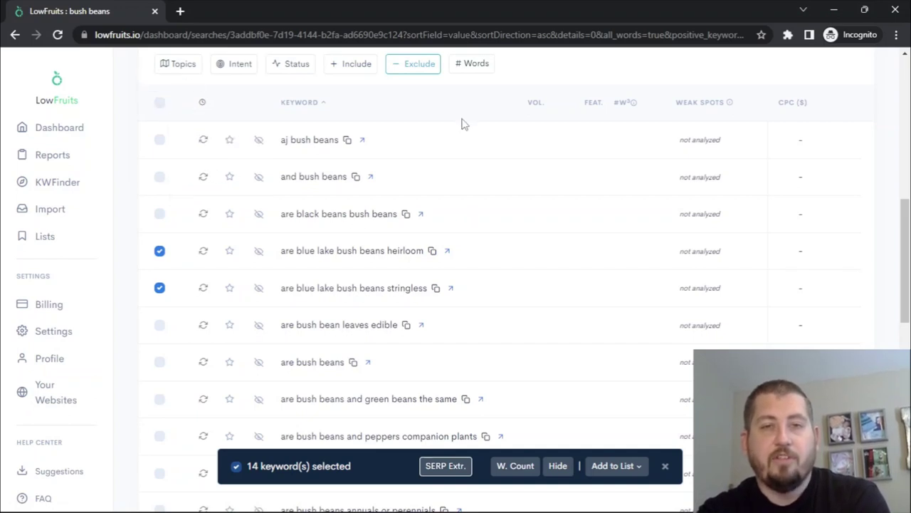
# Filter the keyword list to include all words of "leaves"
pyautogui.scroll(-1, 433, 191)
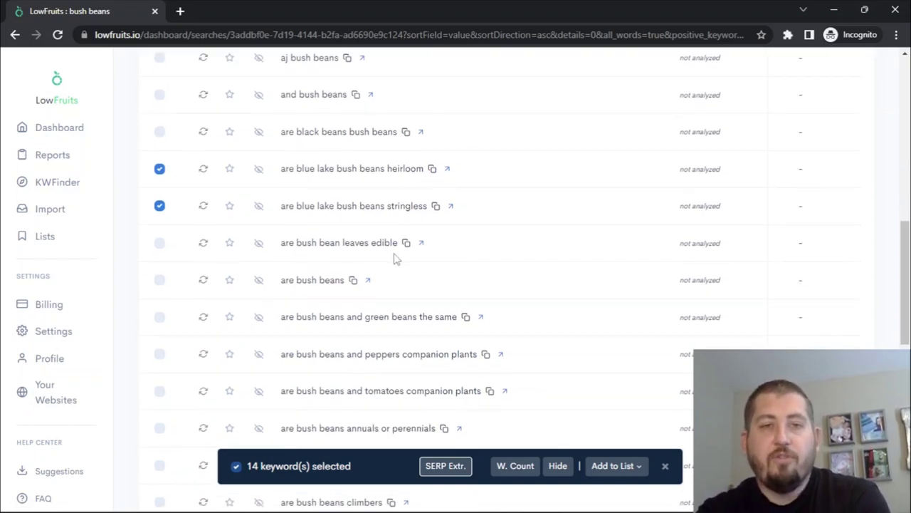
pyautogui.scroll(-1, 395, 258)
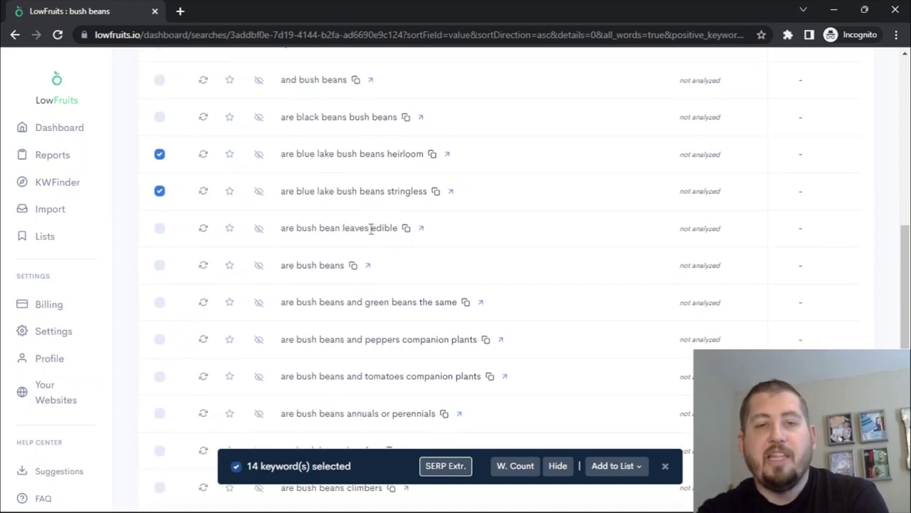
pyautogui.scroll(3, 461, 230)
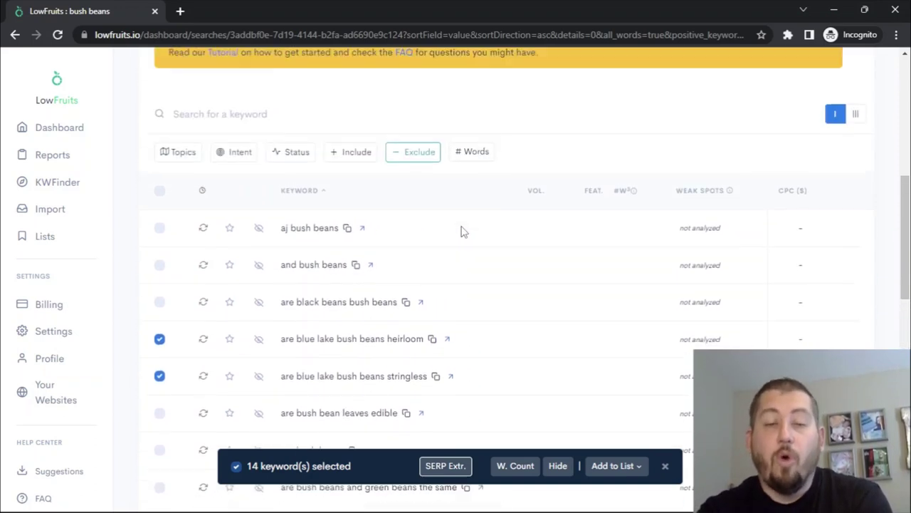
pyautogui.click(356, 201)
pyautogui.click(448, 294)
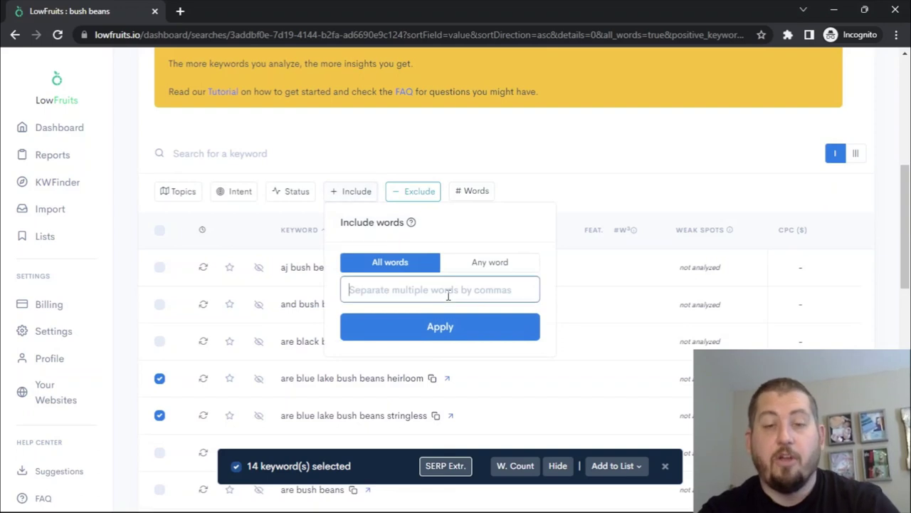
pyautogui.write('leaves')
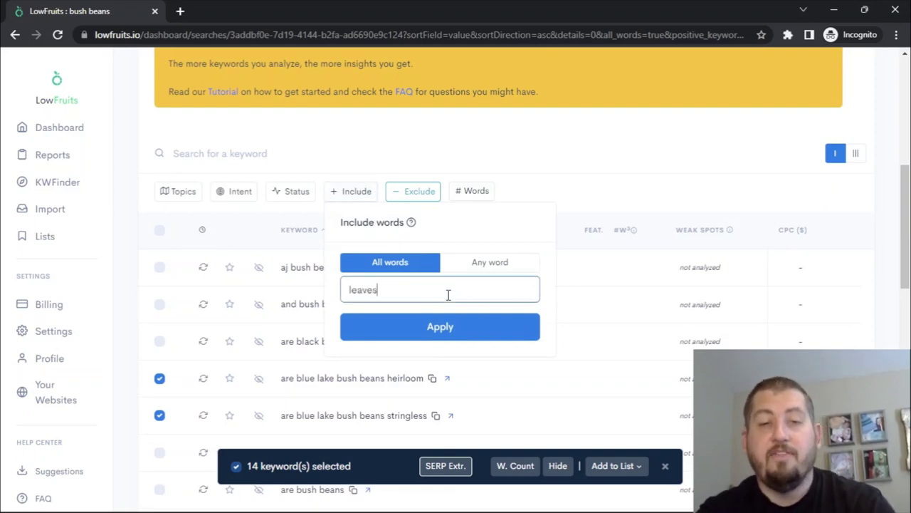
pyautogui.click(464, 334)
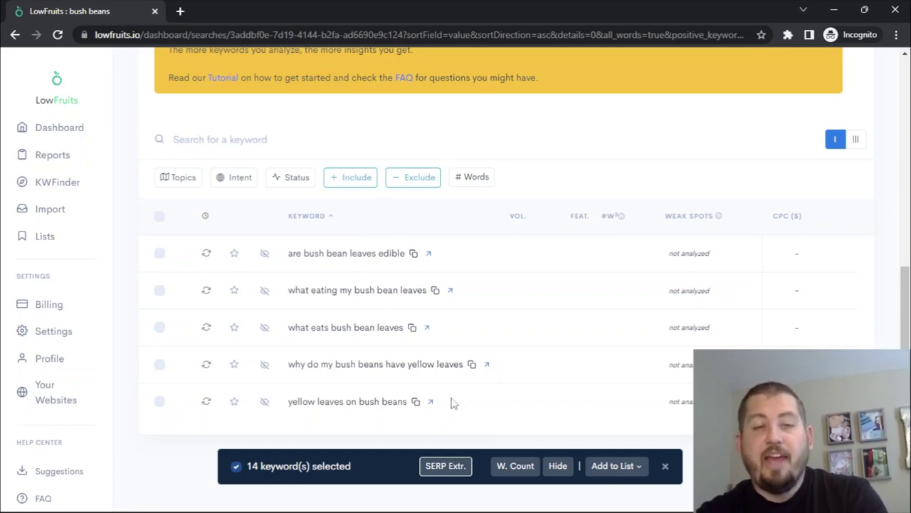
# Clear "leaves" from the included words and apply the change to the keyword list
pyautogui.click(354, 177)
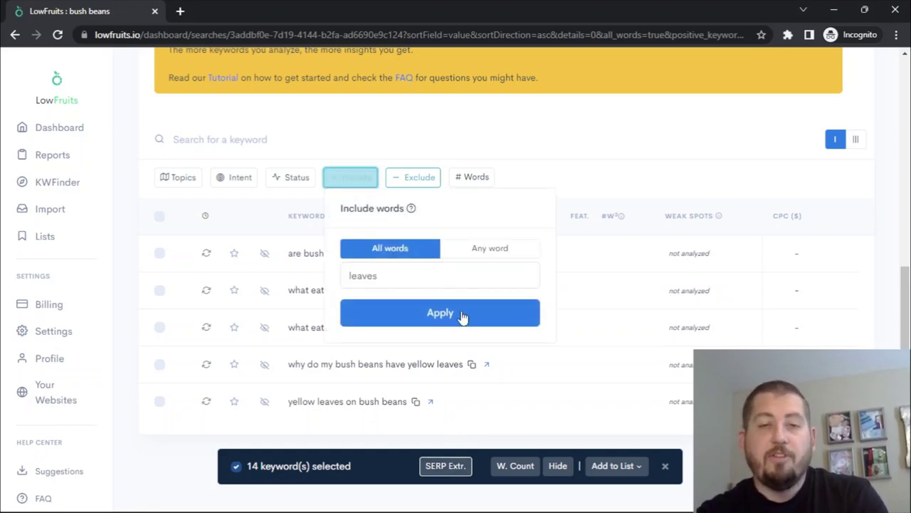
pyautogui.click(419, 284)
pyautogui.doubleClick(419, 284)
pyautogui.write('\\')
pyautogui.press('BackSpace')
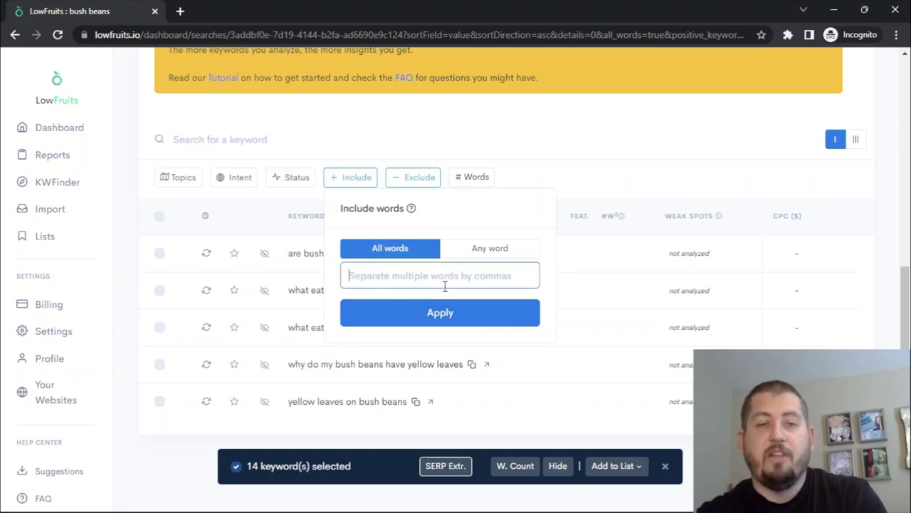
pyautogui.click(447, 313)
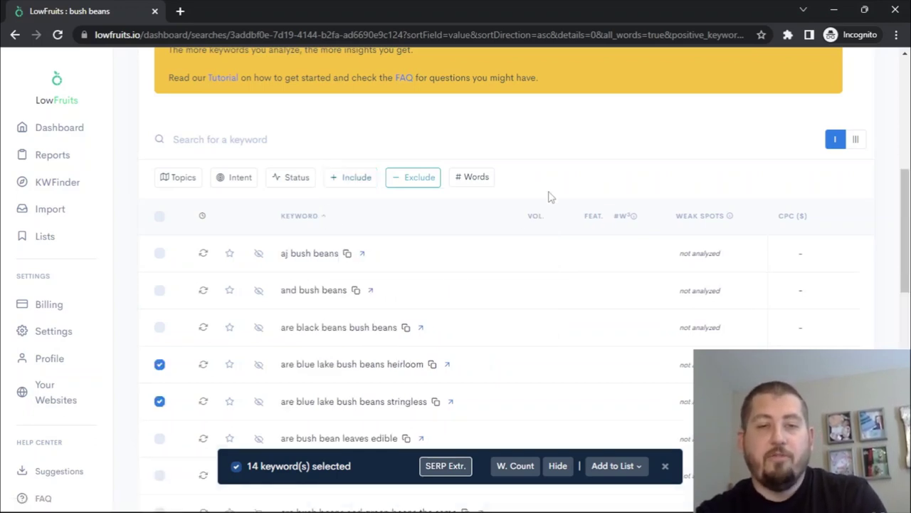
# Filter the keyword list to include all words of "companion" and view the matching bush beans keywords
pyautogui.scroll(-6, 461, 326)
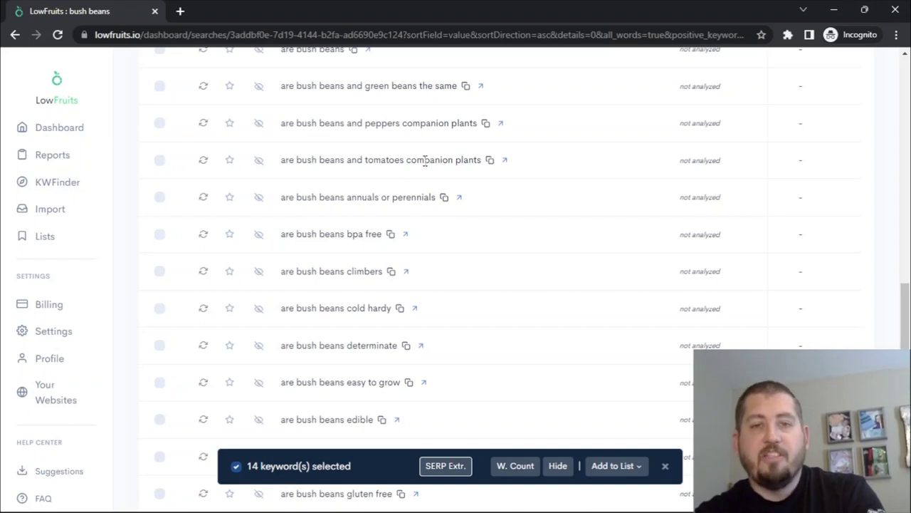
pyautogui.scroll(3, 470, 173)
pyautogui.scroll(1, 470, 173)
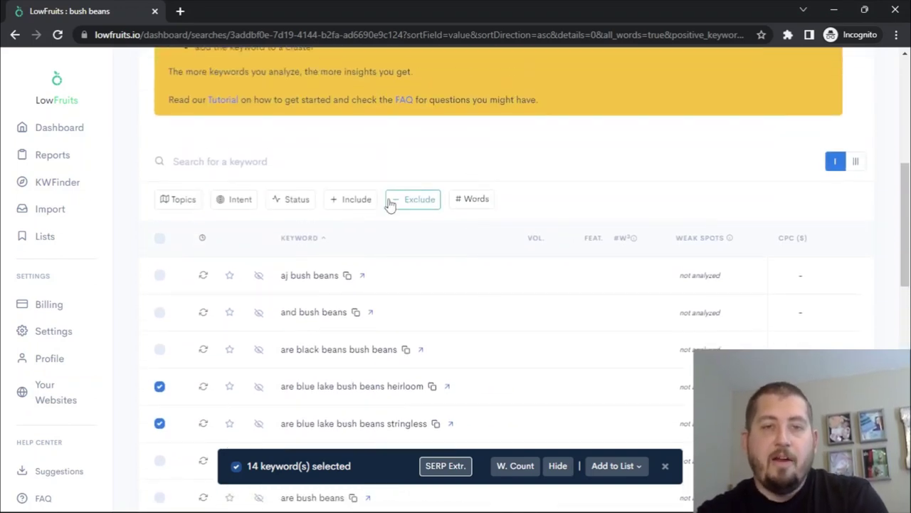
pyautogui.click(351, 199)
pyautogui.click(374, 299)
pyautogui.write('companion')
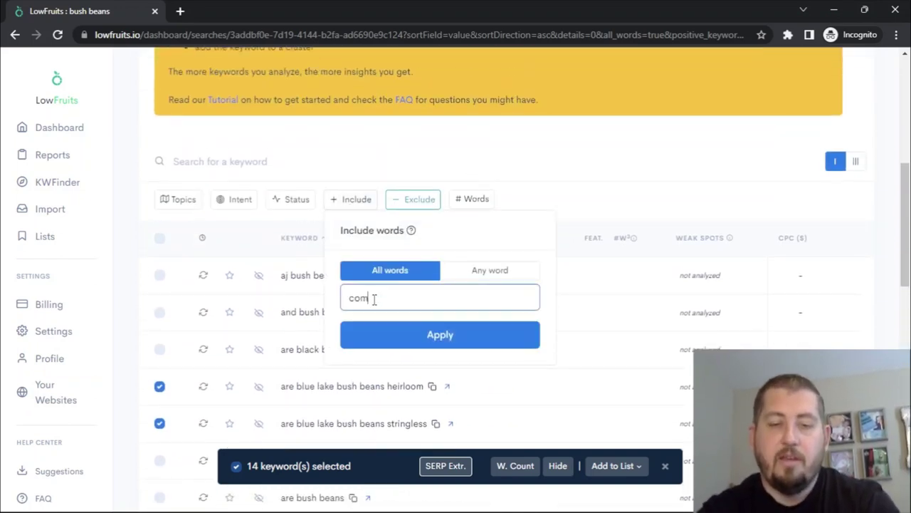
pyautogui.click(419, 333)
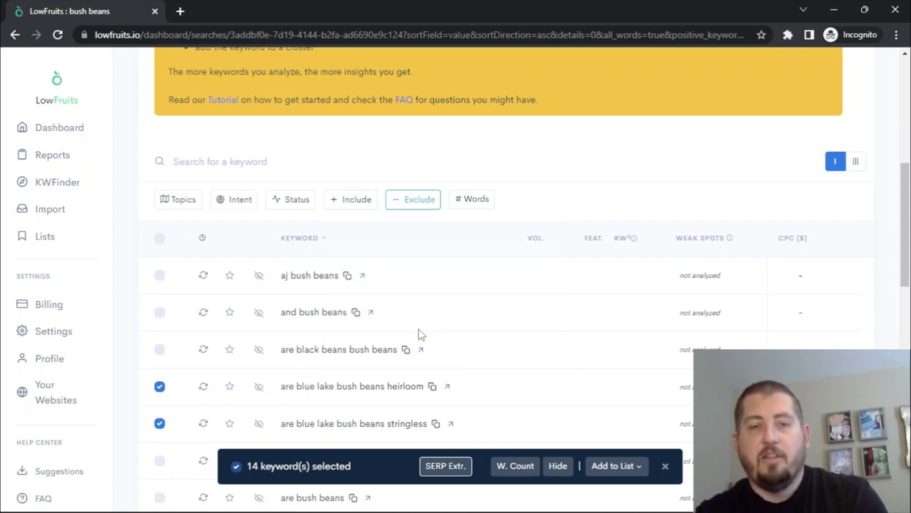
pyautogui.scroll(-2, 550, 194)
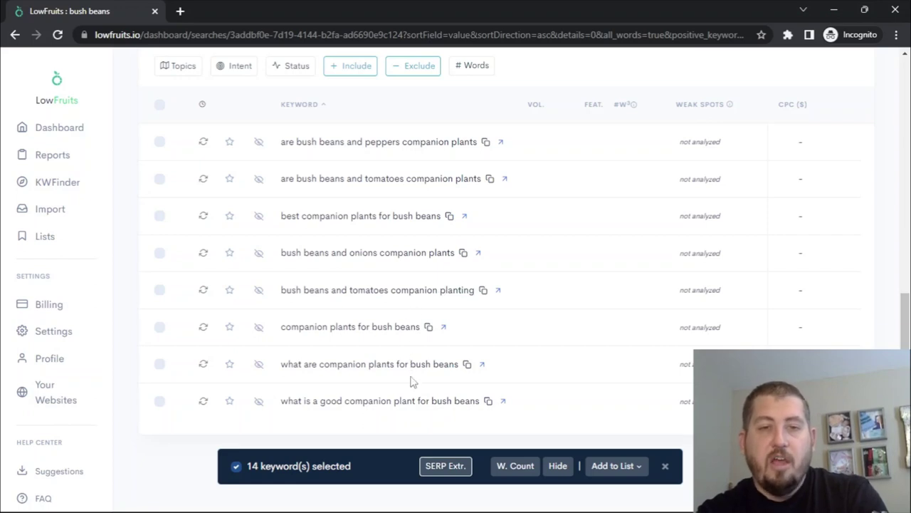
# Clear "companion" from the included words and apply the empty filter to the bush beans keyword list
pyautogui.scroll(1, 368, 171)
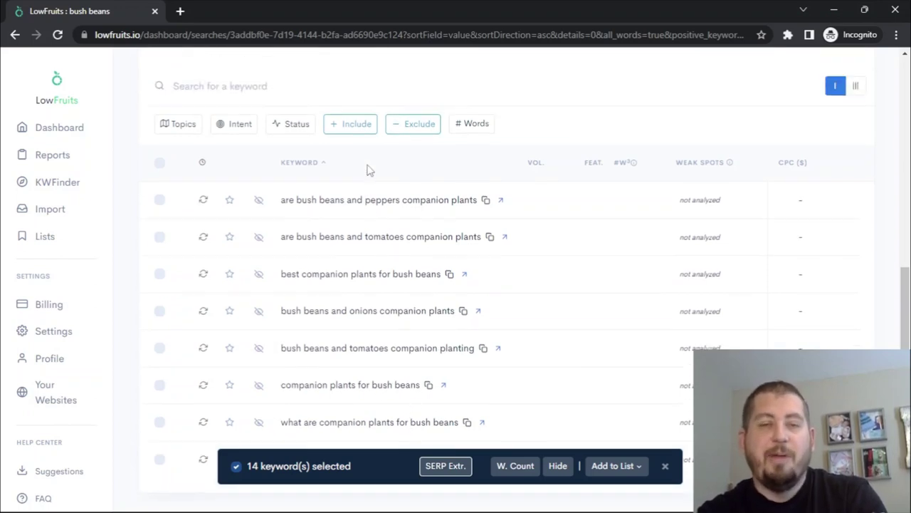
pyautogui.click(335, 142)
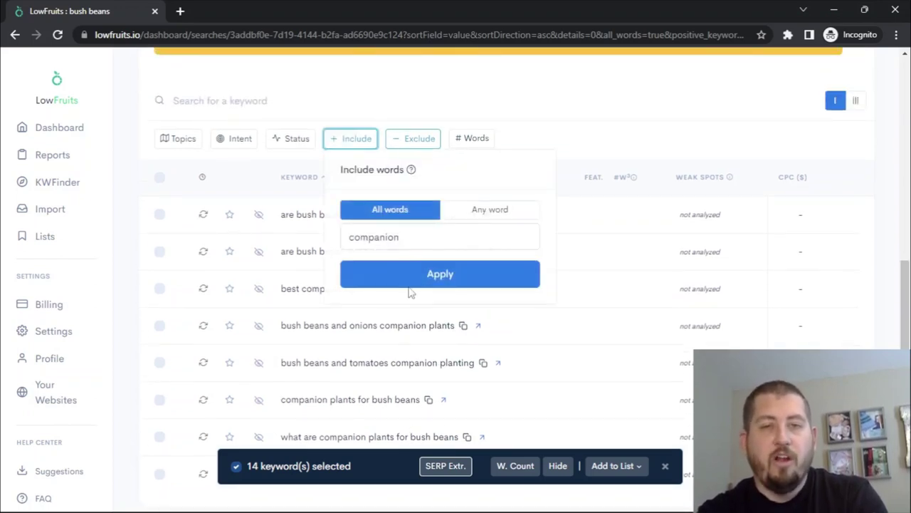
pyautogui.doubleClick(427, 242)
pyautogui.press('BackSpace')
pyautogui.click(458, 269)
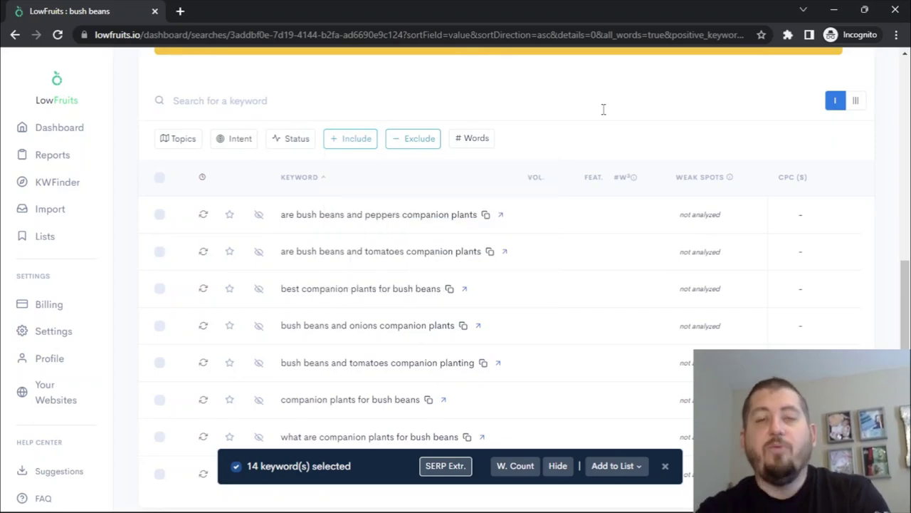
pyautogui.scroll(1, 603, 109)
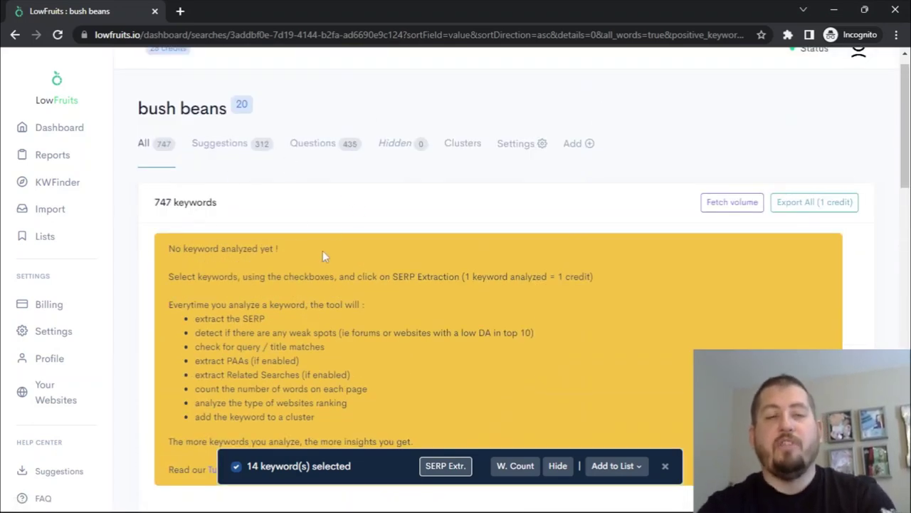
# Browse the first page of keywords, check the Google results for "are bush beans determinate", and return to the keyword report
pyautogui.scroll(-6, 379, 215)
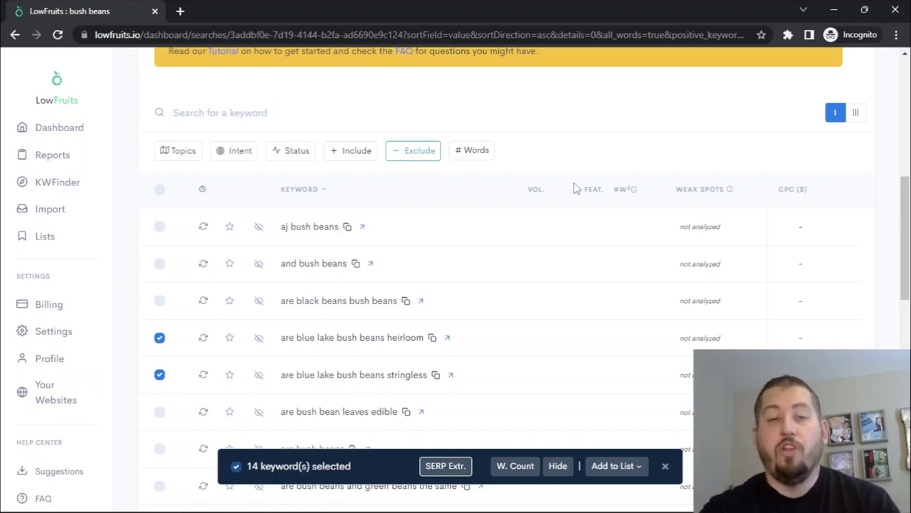
pyautogui.scroll(-3, 575, 189)
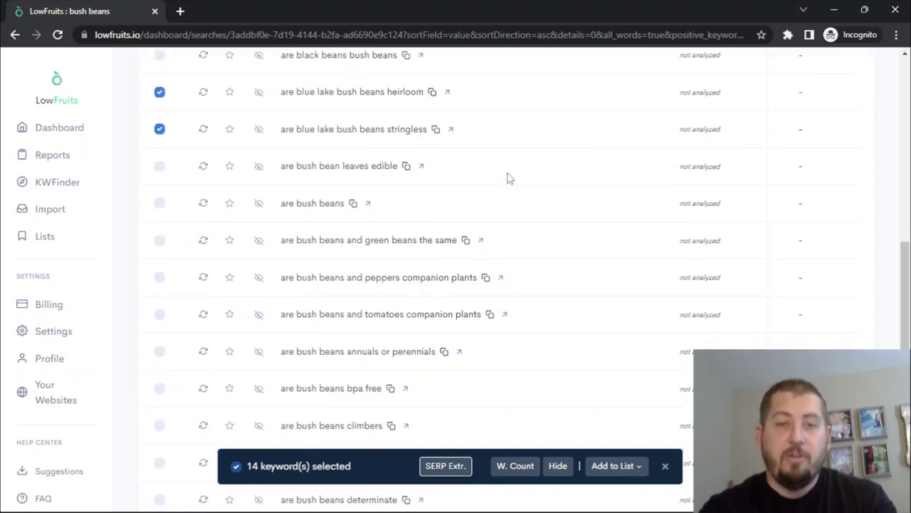
pyautogui.scroll(-3, 510, 178)
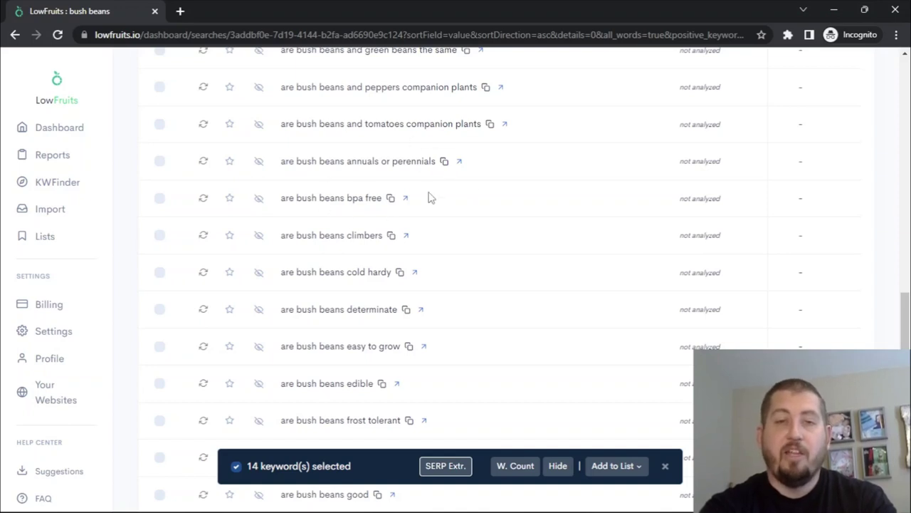
pyautogui.scroll(1, 429, 197)
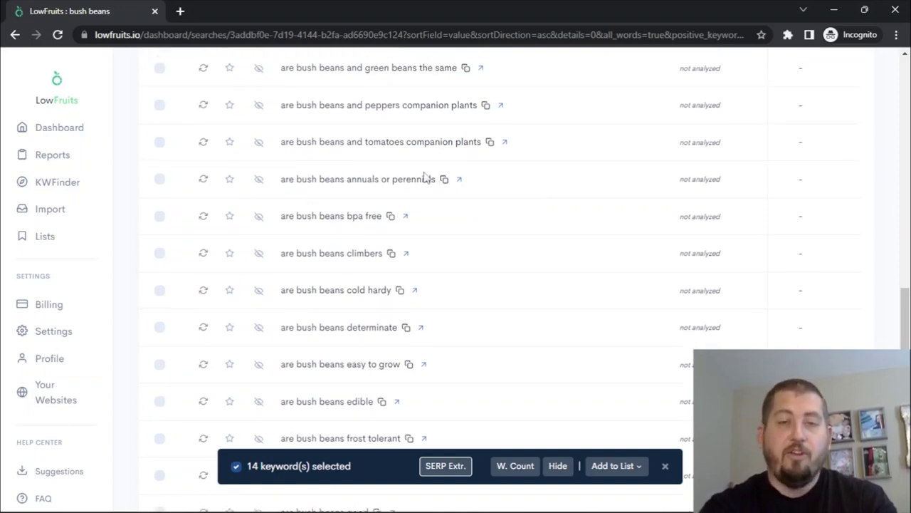
pyautogui.scroll(-1, 425, 177)
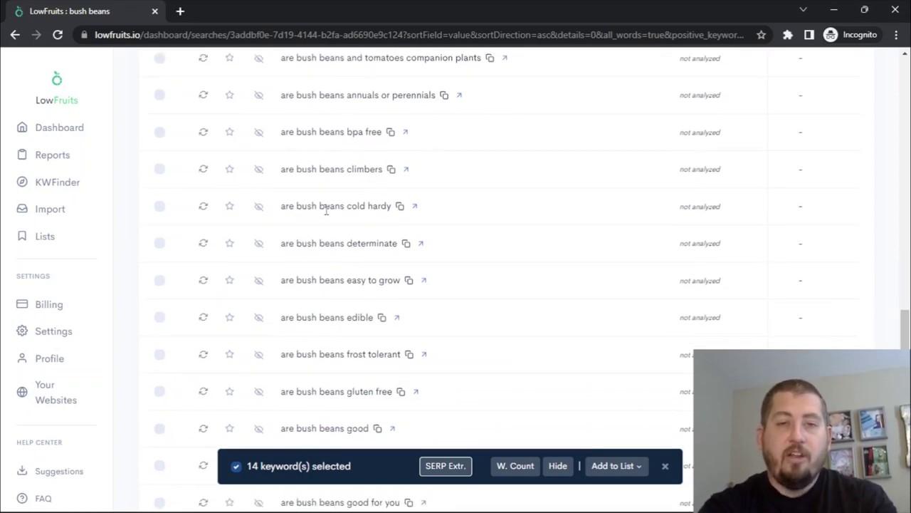
pyautogui.scroll(-1, 411, 242)
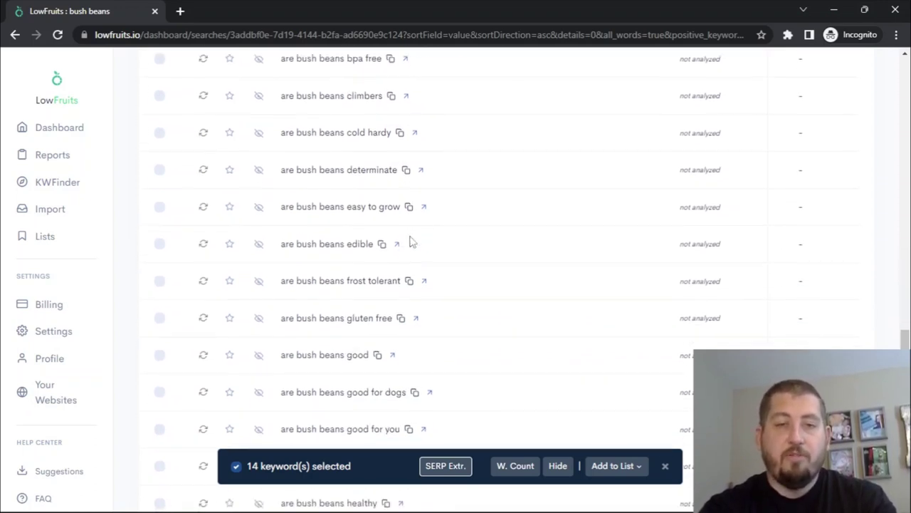
pyautogui.click(421, 164)
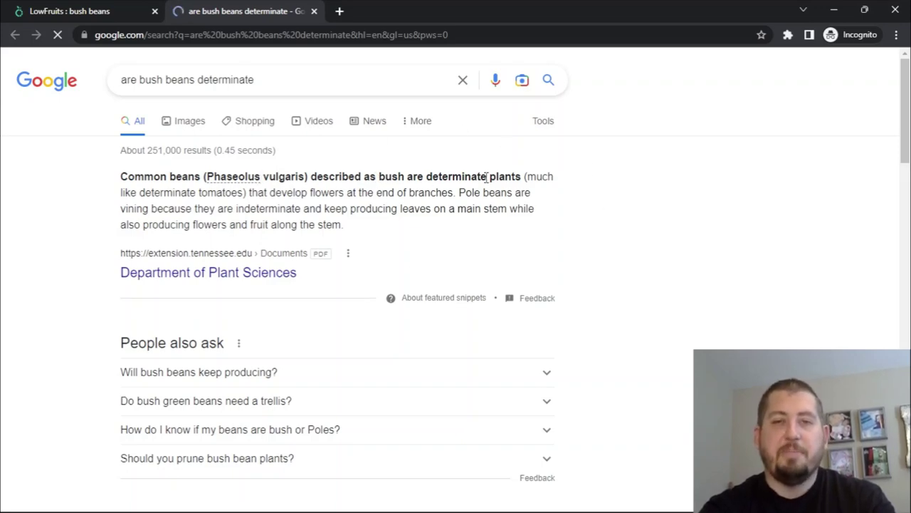
pyautogui.scroll(-5, 342, 349)
pyautogui.click(142, 10)
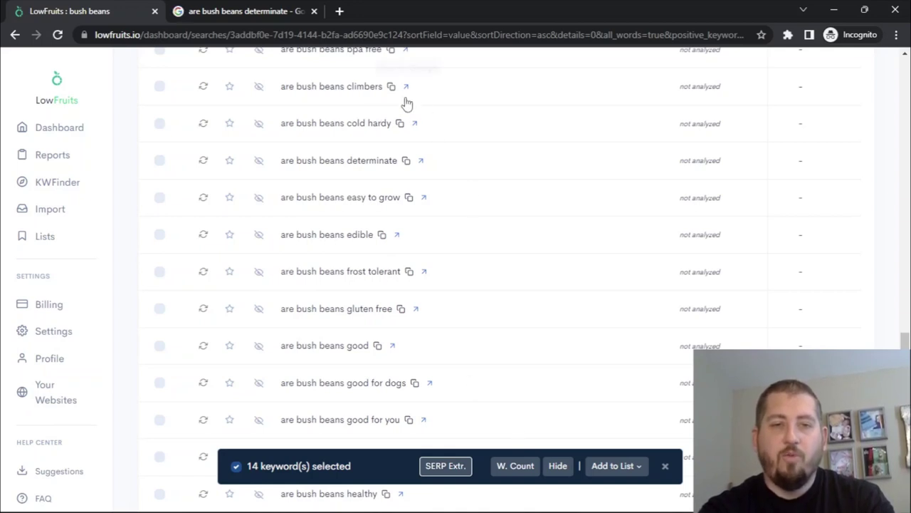
# Check the Google results for "are bush beans heavy feeders", close the earlier "determinate" results, and return to the keyword report
pyautogui.scroll(-1, 395, 324)
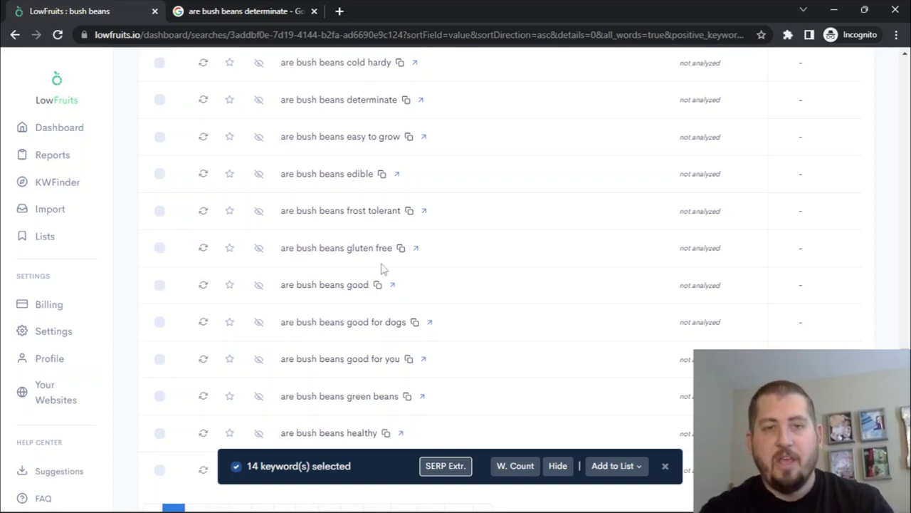
pyautogui.scroll(-1, 408, 294)
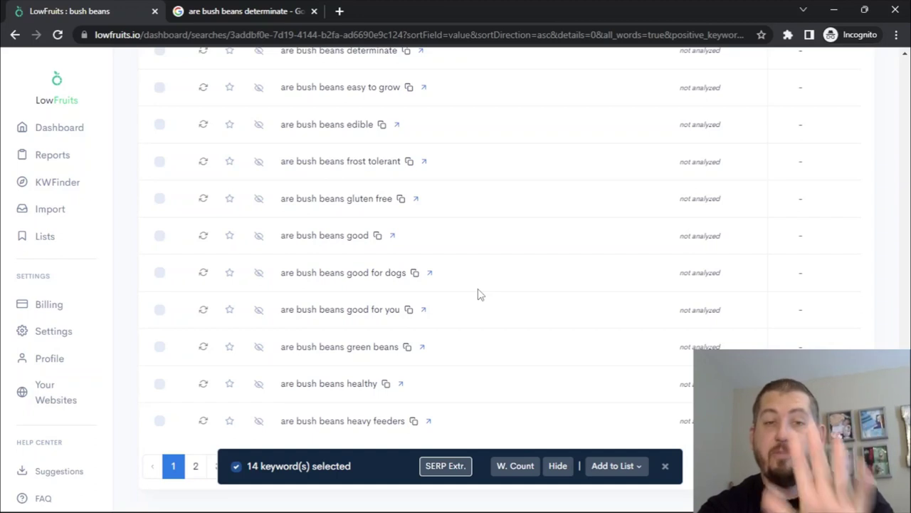
pyautogui.scroll(-1, 478, 295)
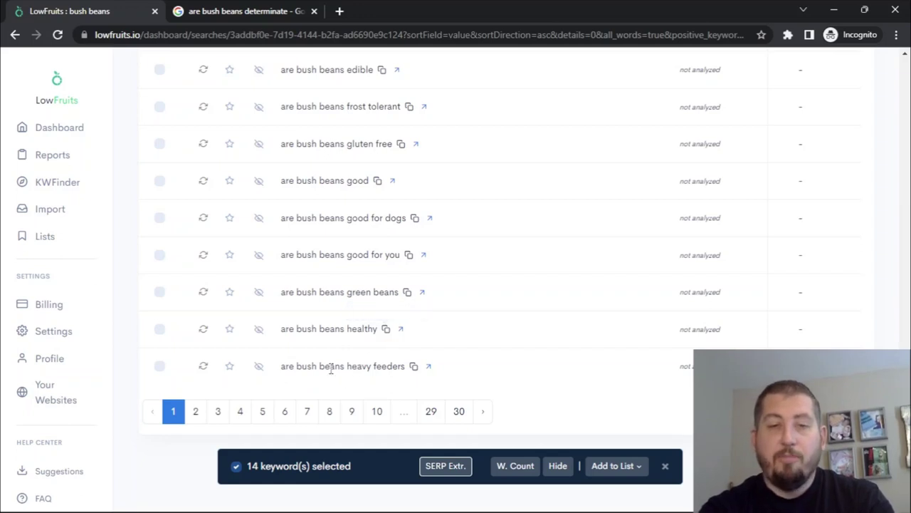
pyautogui.click(431, 368)
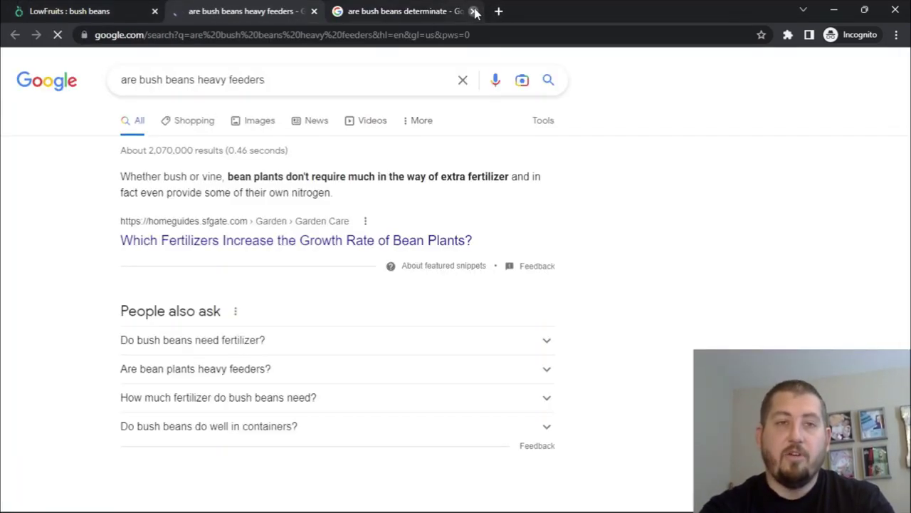
pyautogui.click(475, 13)
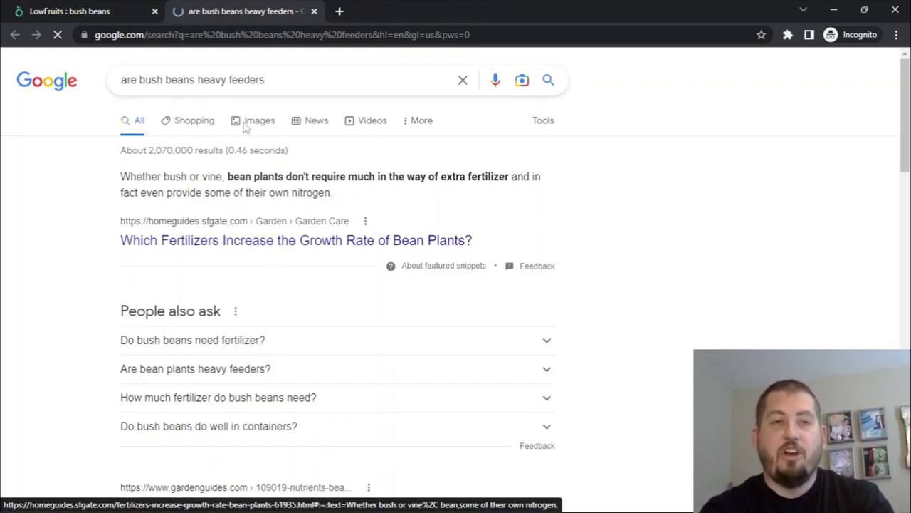
pyautogui.click(82, 9)
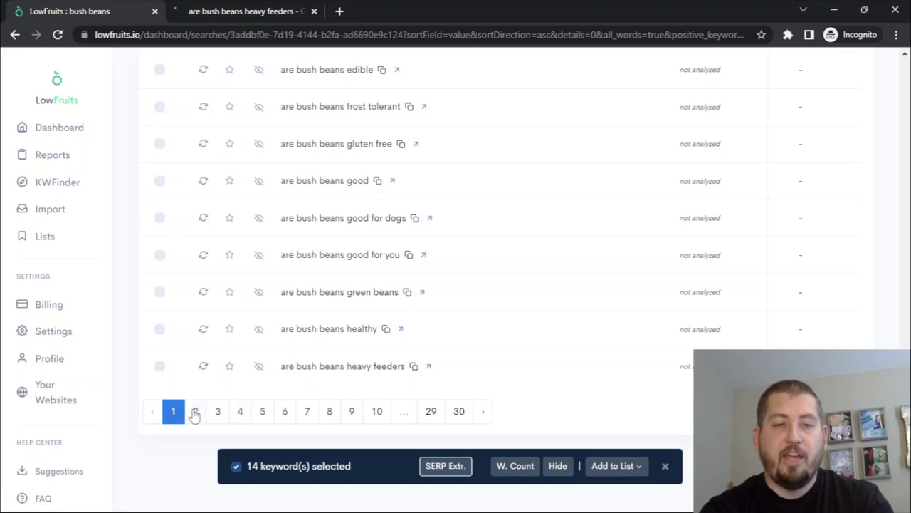
# Go to page 2 of the keyword list and examine its keywords for irrelevant topics and brand terms
pyautogui.click(196, 413)
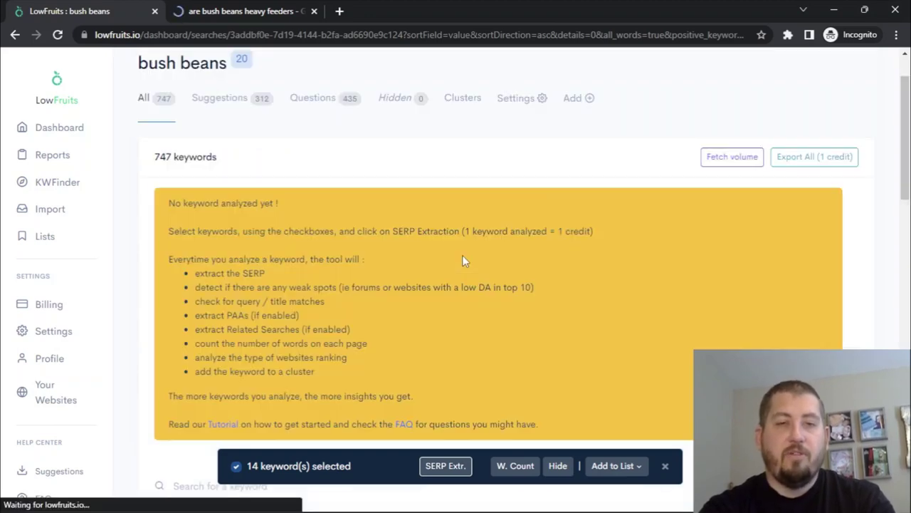
pyautogui.scroll(-4, 462, 258)
pyautogui.scroll(-2, 463, 259)
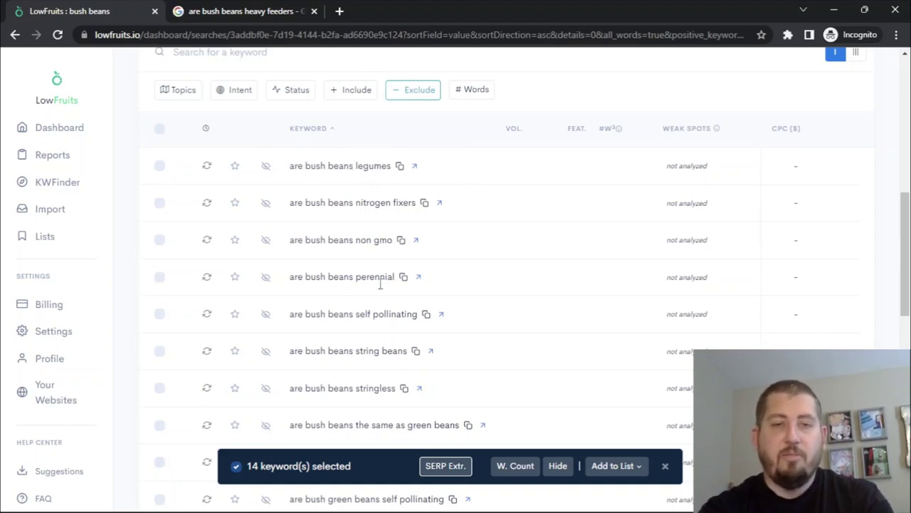
pyautogui.scroll(-1, 402, 322)
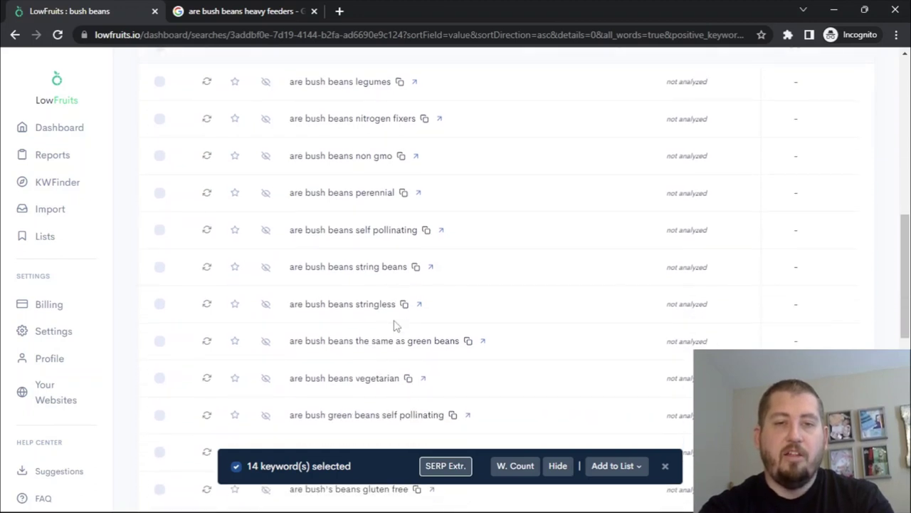
pyautogui.scroll(-1, 385, 315)
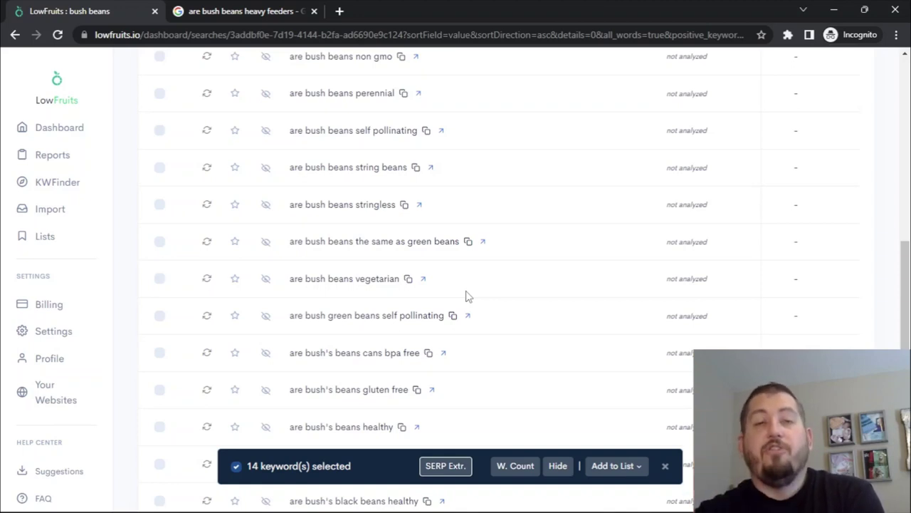
pyautogui.scroll(3, 467, 296)
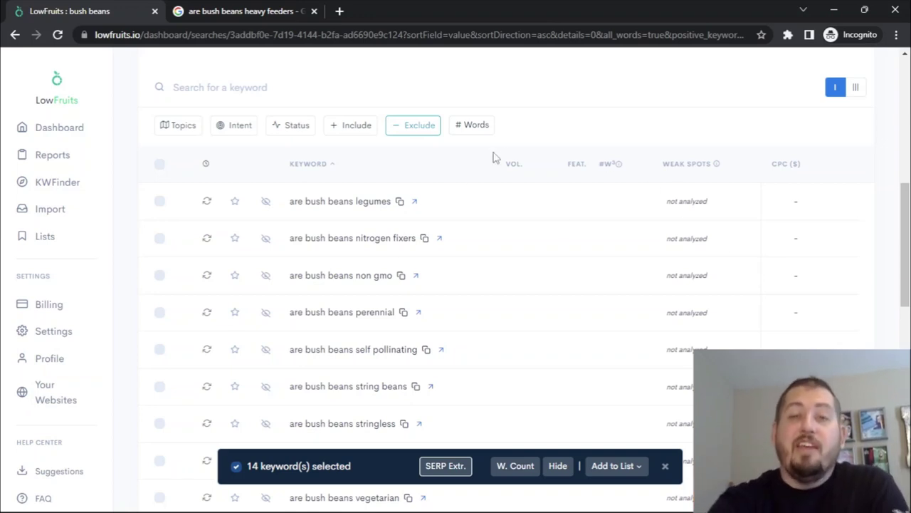
pyautogui.scroll(-1, 494, 157)
pyautogui.scroll(-6, 494, 157)
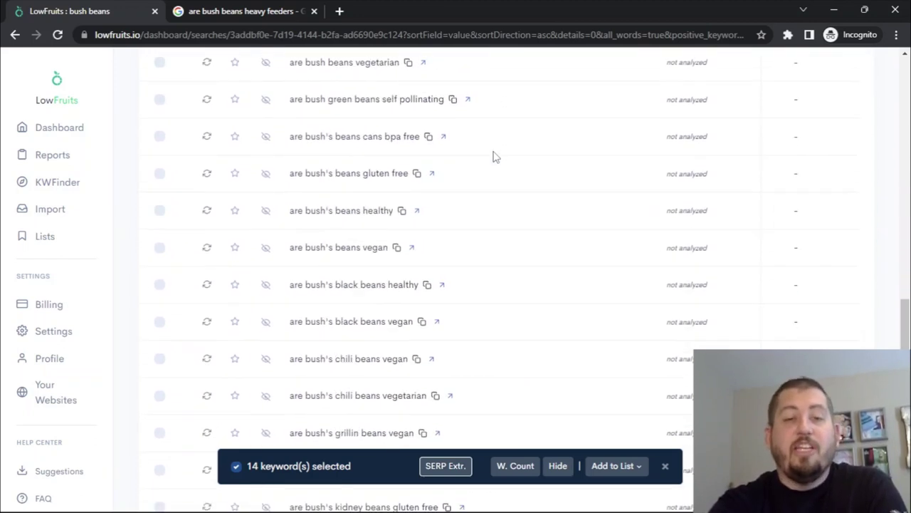
pyautogui.scroll(-3, 494, 157)
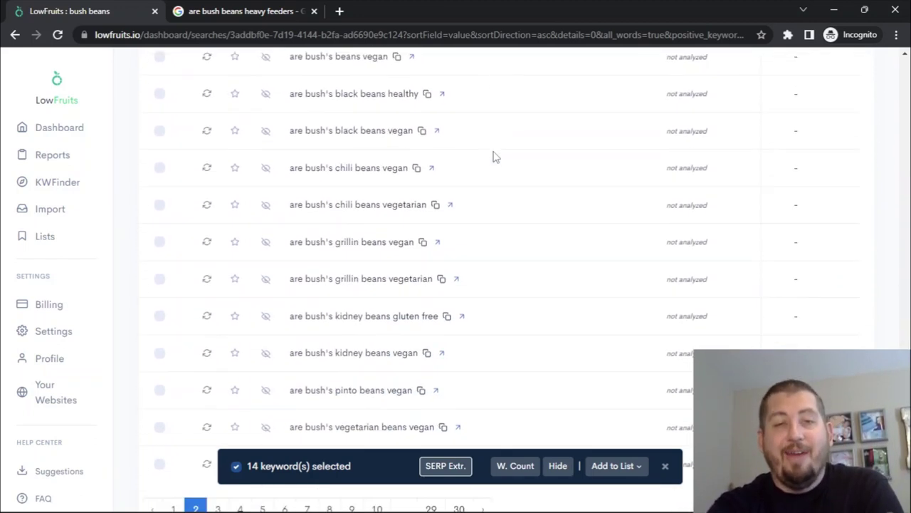
pyautogui.scroll(-1, 495, 157)
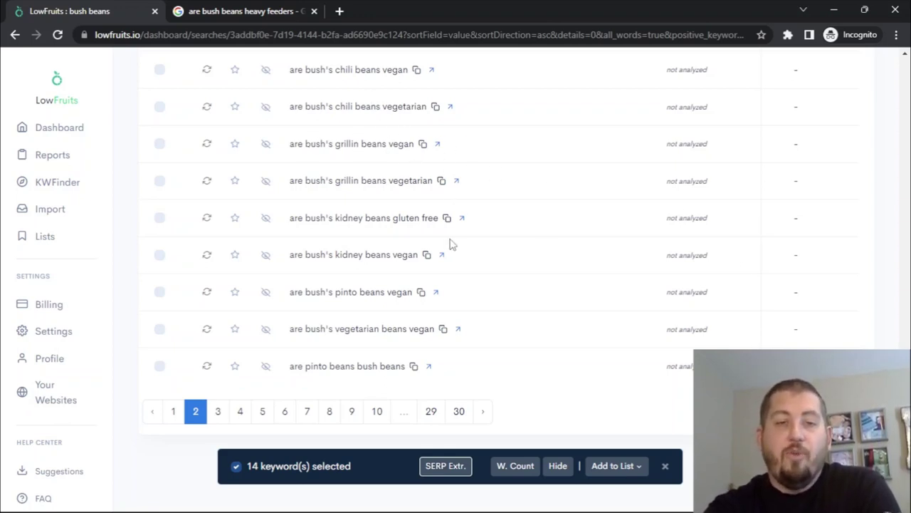
# Add "bush's" to the excluded words after "youtube" and apply the exclusion to the keyword list
pyautogui.scroll(10, 450, 244)
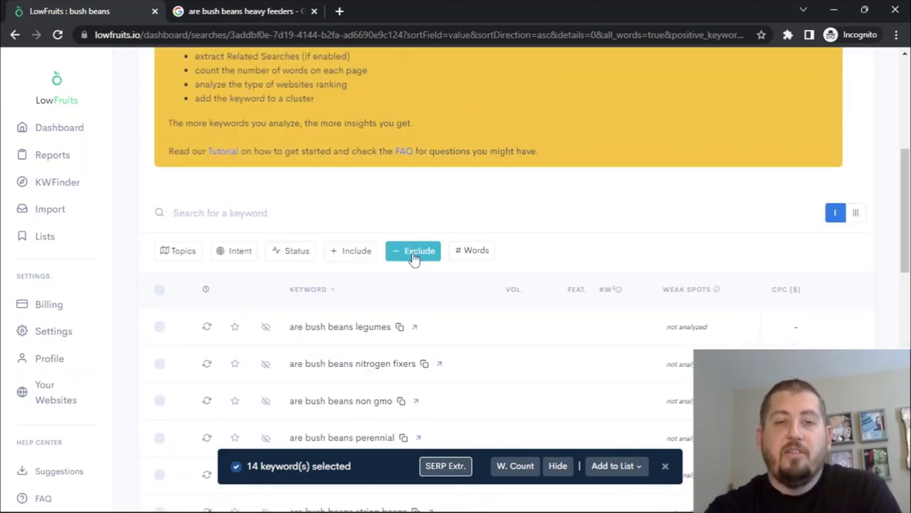
pyautogui.click(415, 250)
pyautogui.click(495, 345)
pyautogui.write(', ')
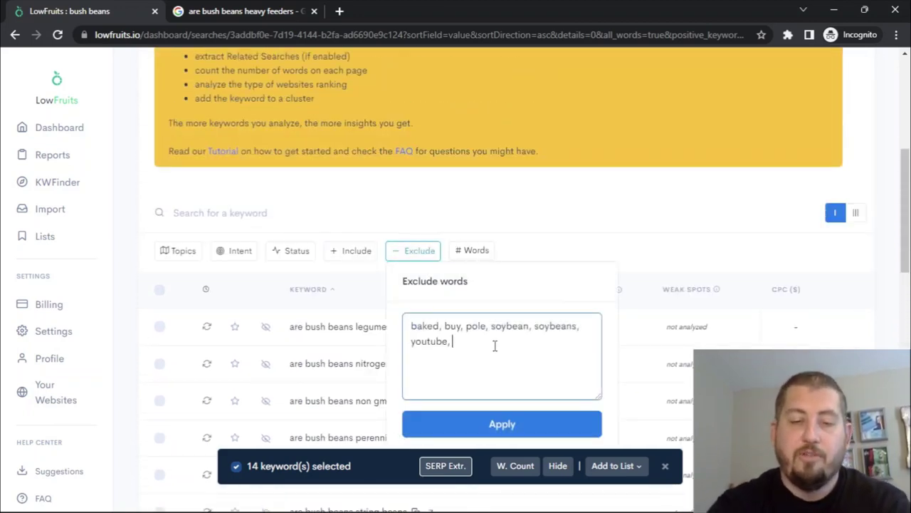
pyautogui.write('bu')
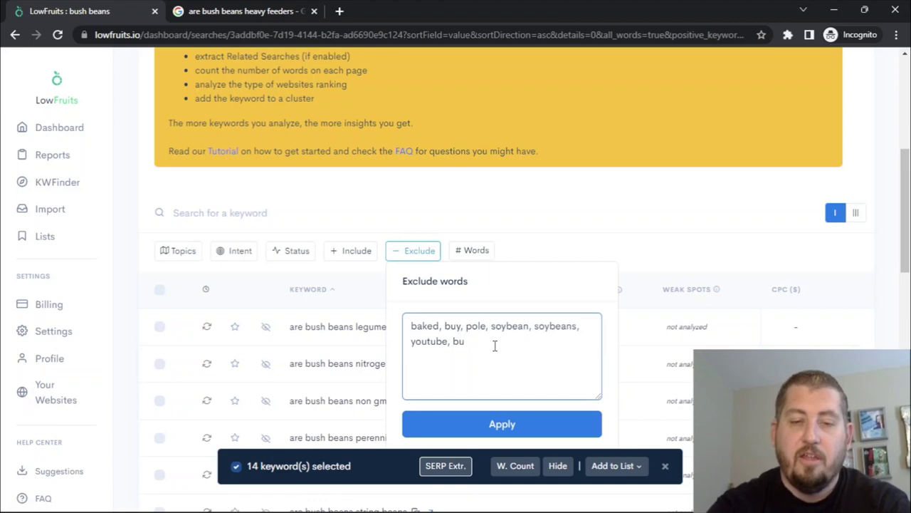
pyautogui.write('sh')
pyautogui.write('es')
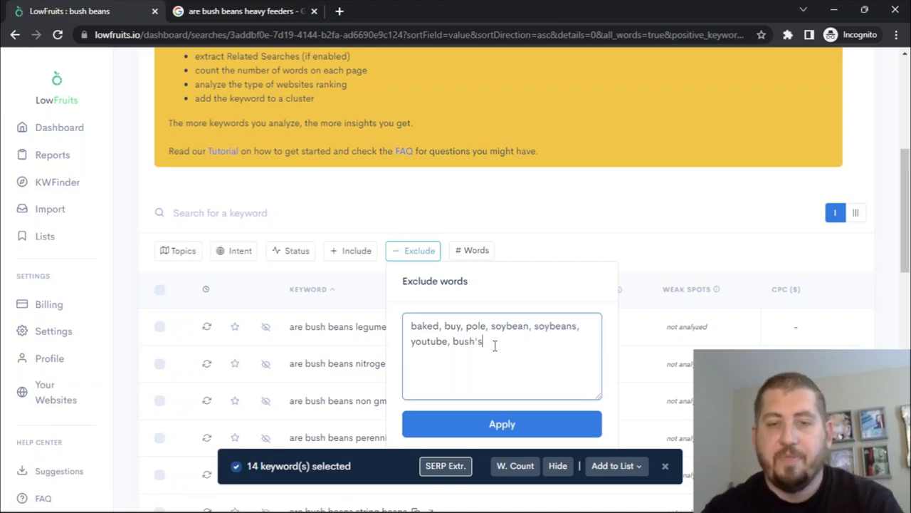
pyautogui.click(500, 427)
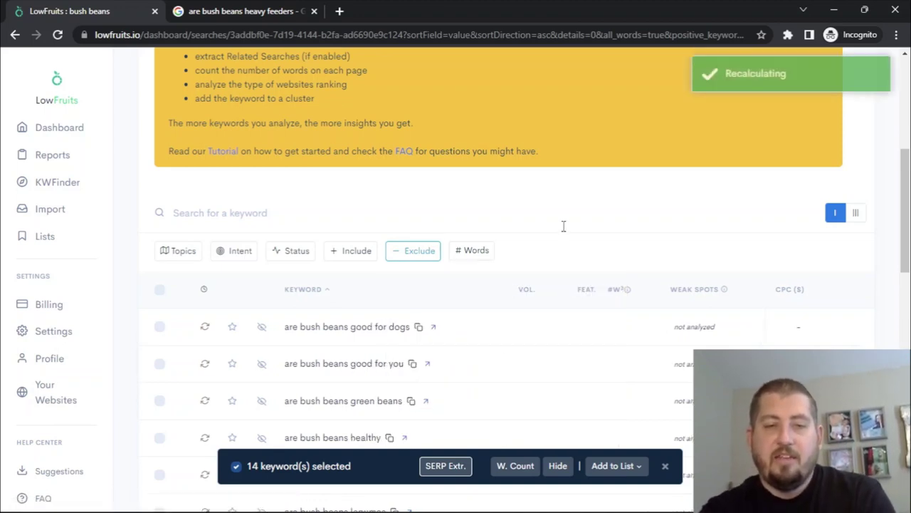
# Review the filtered keywords on page 2 and select the keywords on all pages of the report
pyautogui.scroll(-10, 576, 362)
pyautogui.scroll(-3, 576, 362)
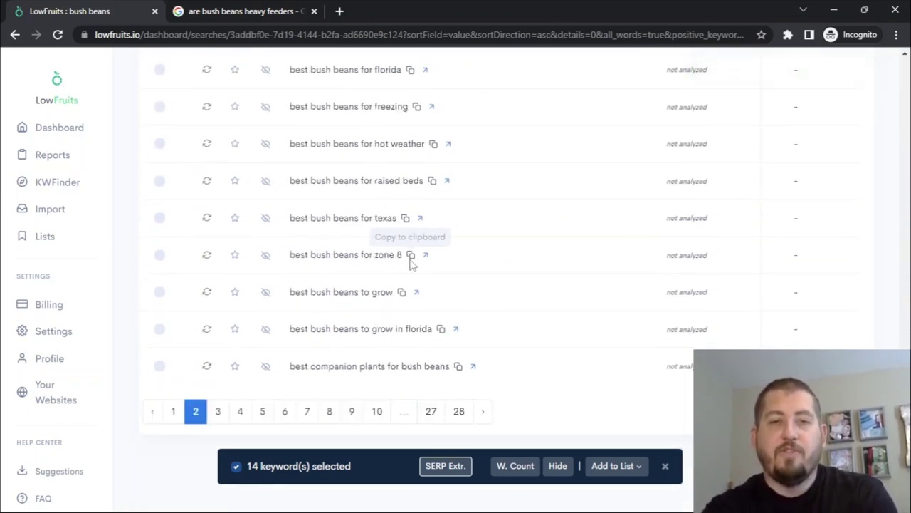
pyautogui.scroll(10, 459, 162)
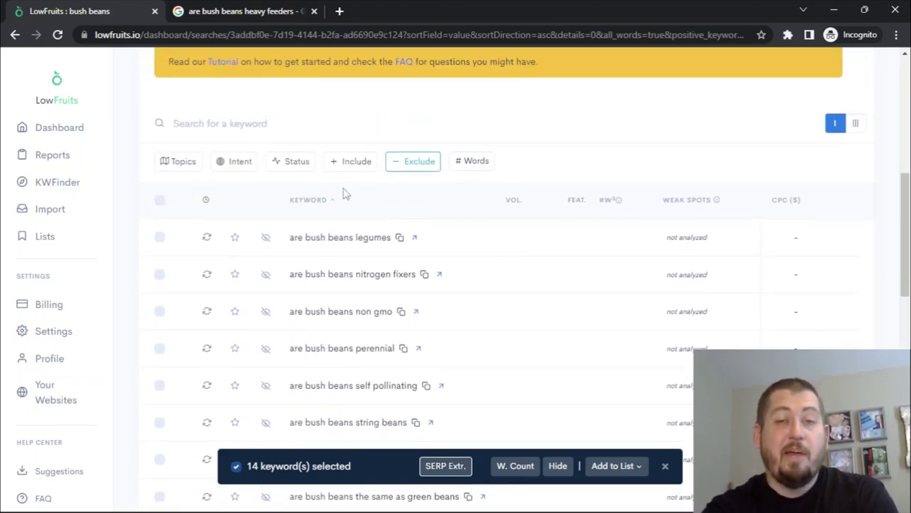
pyautogui.click(160, 205)
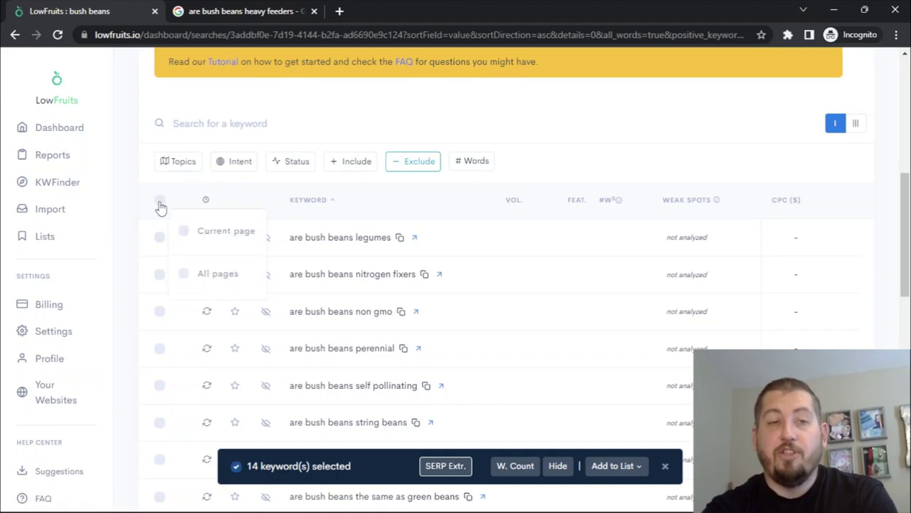
pyautogui.click(213, 274)
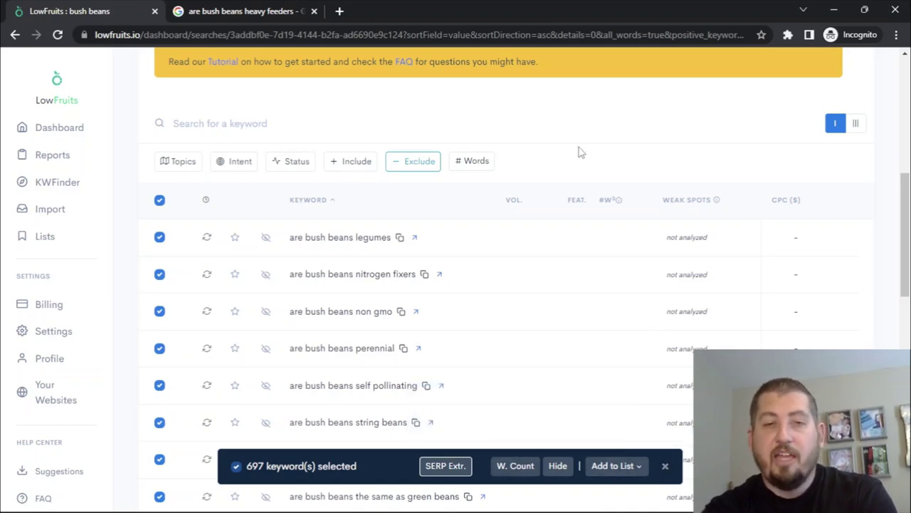
# Clear the selection of the keywords on all pages of the bush beans report
pyautogui.scroll(5, 633, 171)
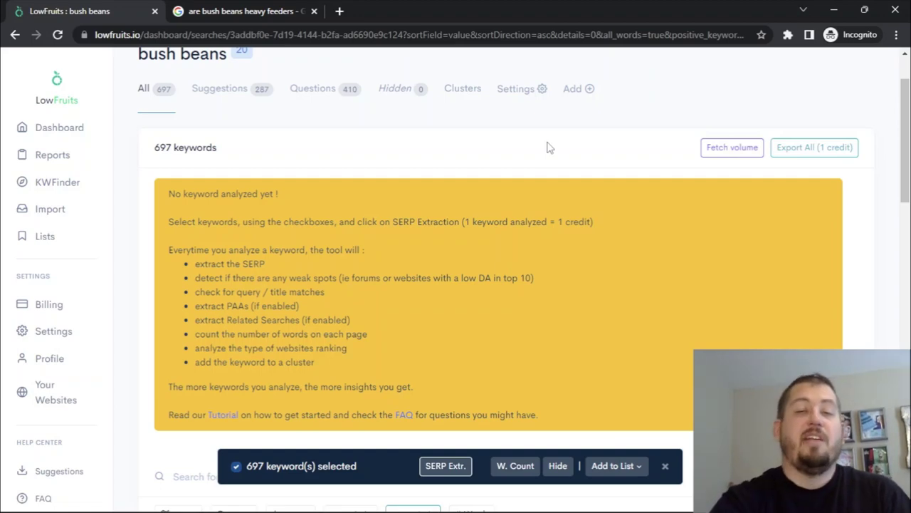
pyautogui.scroll(1, 547, 147)
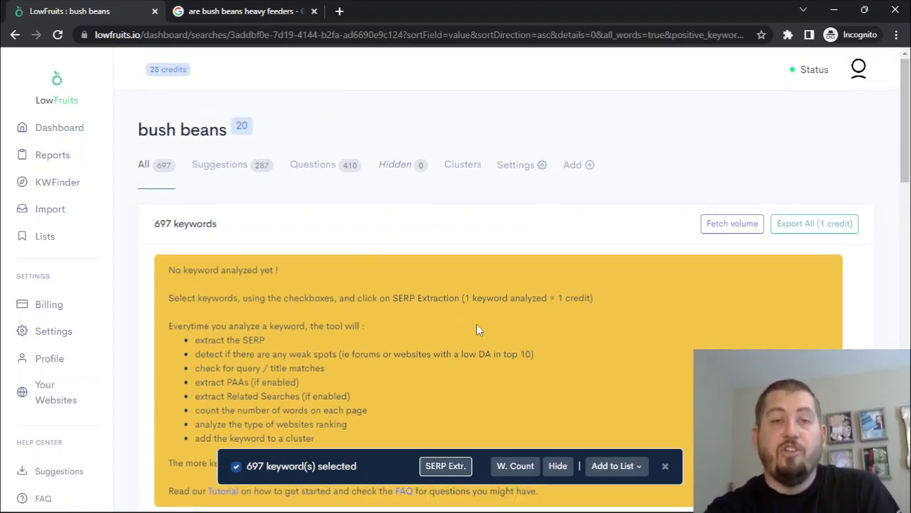
pyautogui.scroll(-2, 531, 242)
pyautogui.scroll(-2, 530, 242)
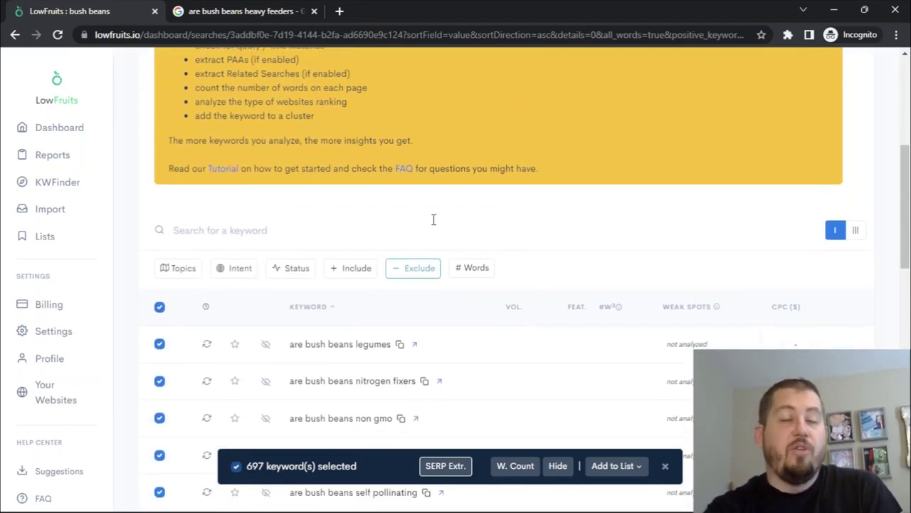
pyautogui.scroll(-2, 433, 219)
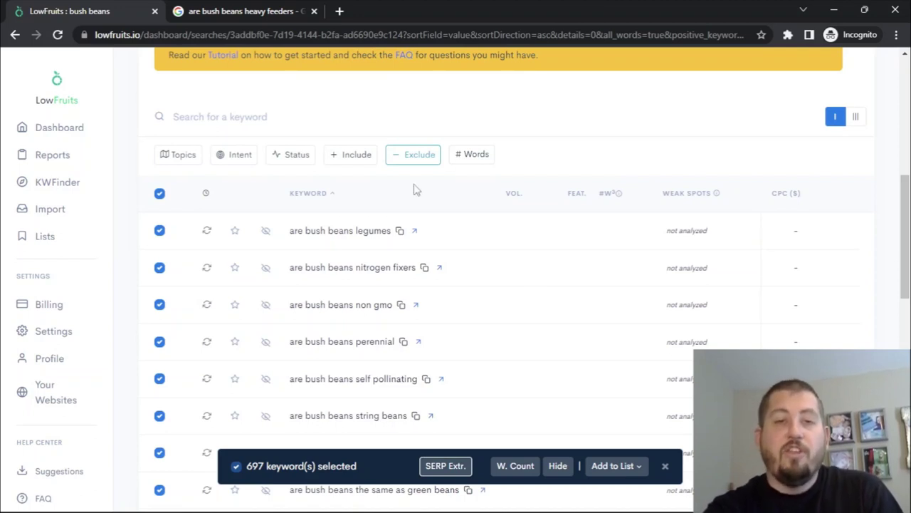
pyautogui.click(160, 199)
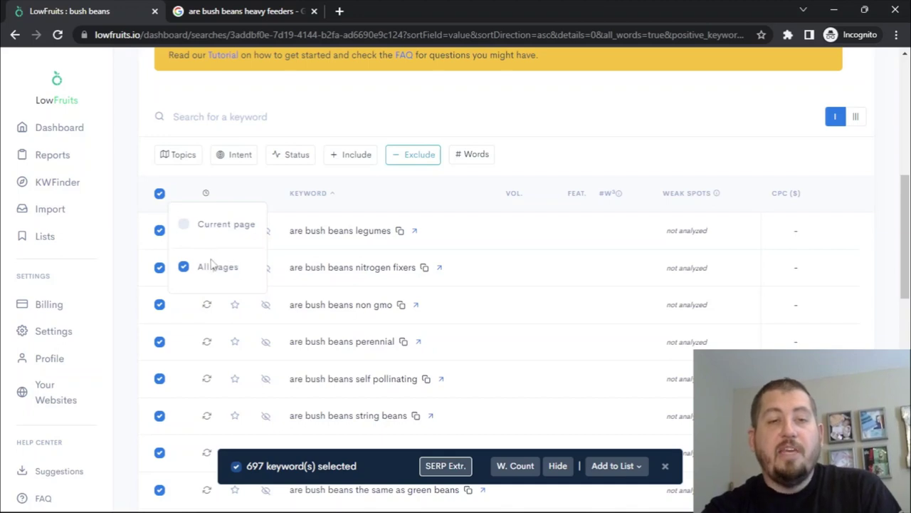
pyautogui.click(184, 269)
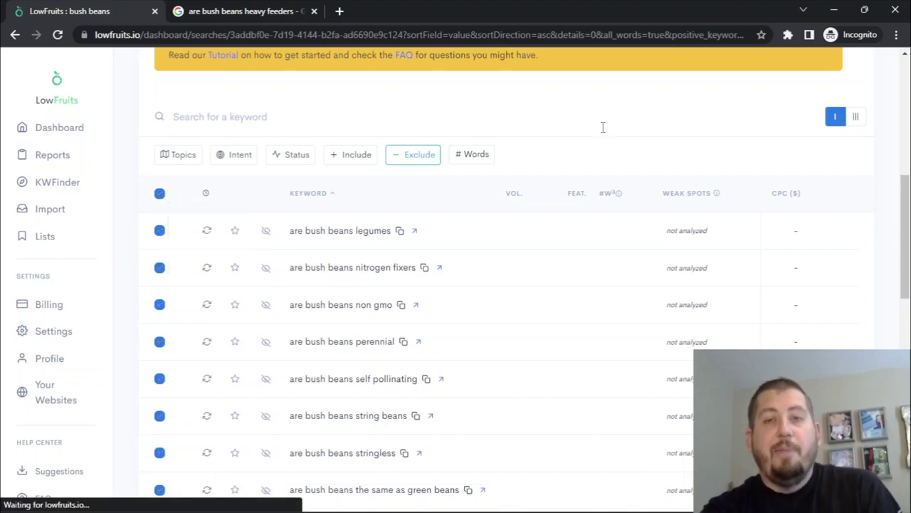